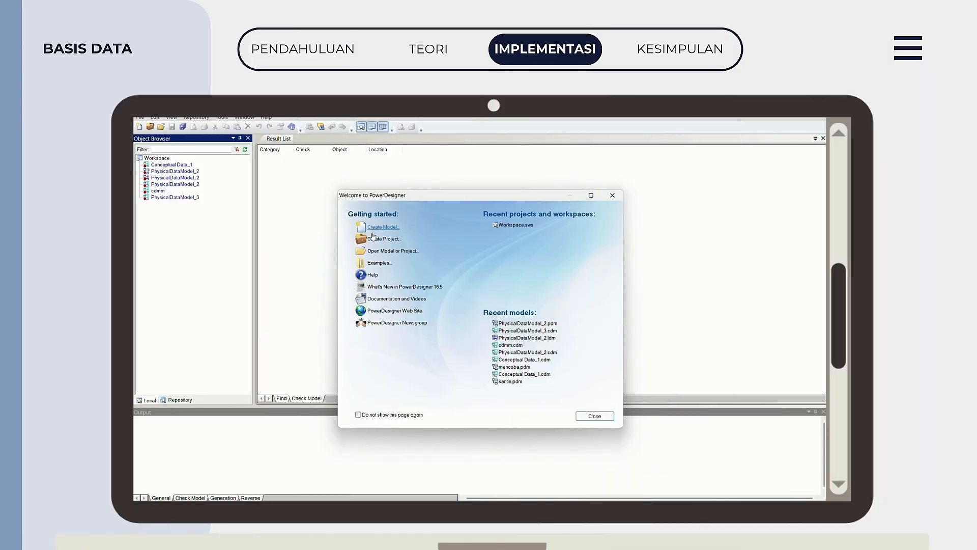
Create a new Conceptual Data model named cdm1.
{"action": "left_click", "coordinate": [380, 227]}
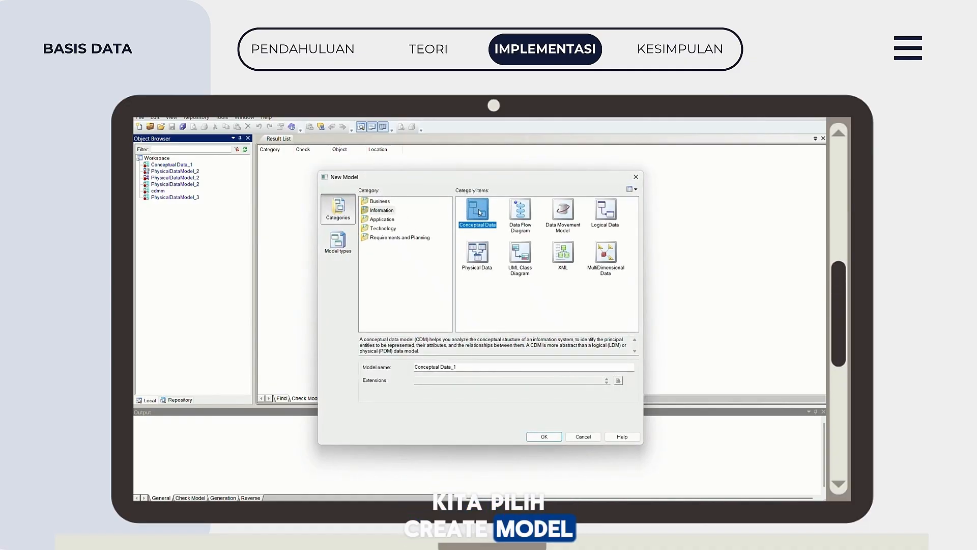
{"action": "left_click", "coordinate": [466, 367]}
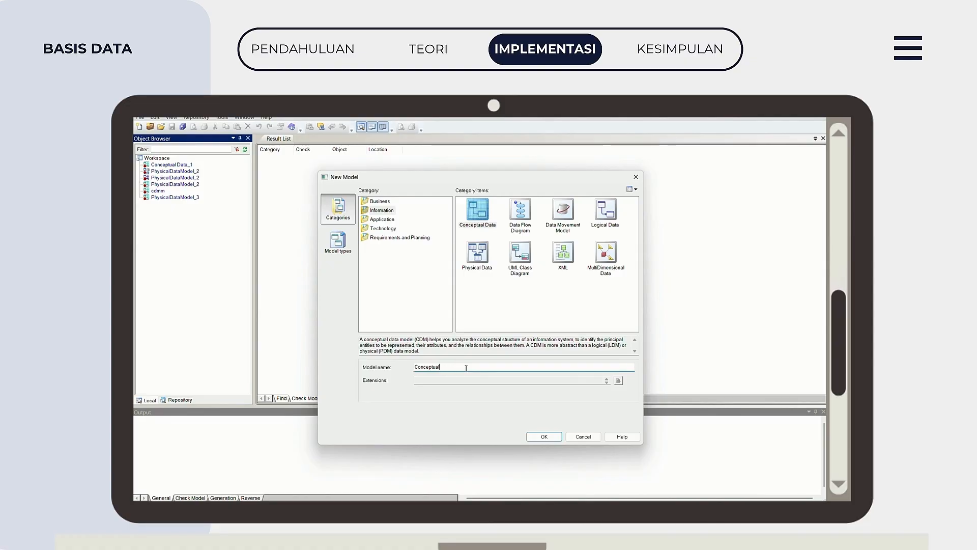
{"action": "key", "text": "BackSpace"}
{"action": "key", "text": "BackSpace"}
{"action": "key", "text": "BackSpace"}
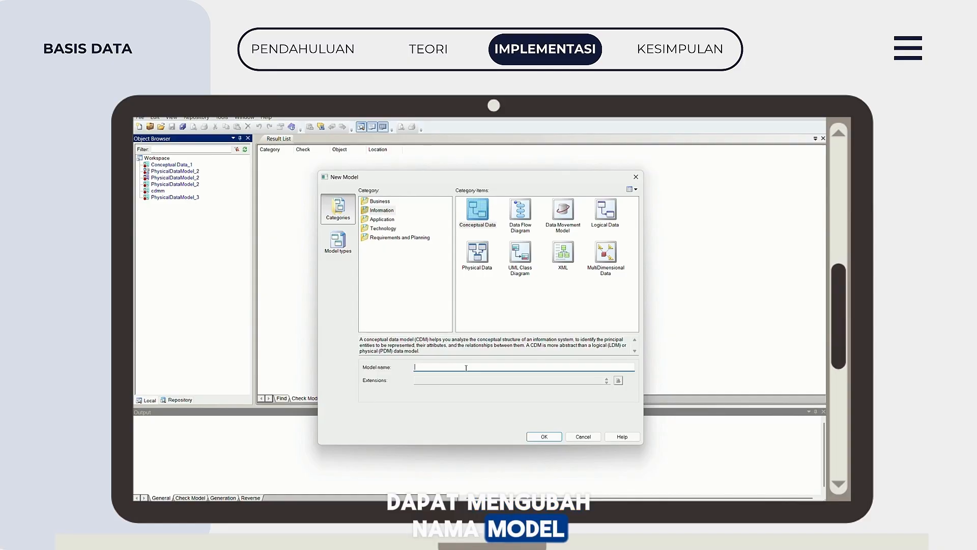
{"action": "key", "text": "BackSpace"}
{"action": "type", "text": "cdm"}
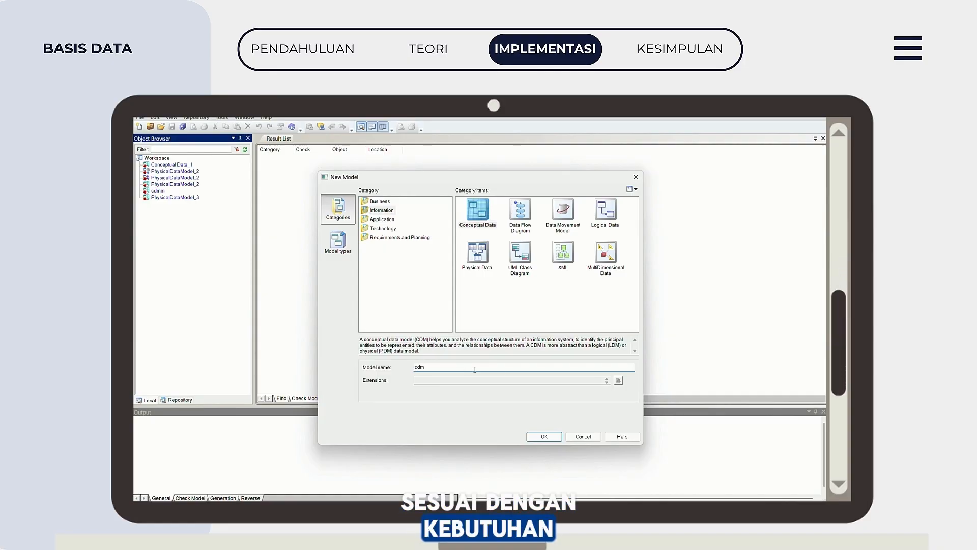
{"action": "type", "text": "1"}
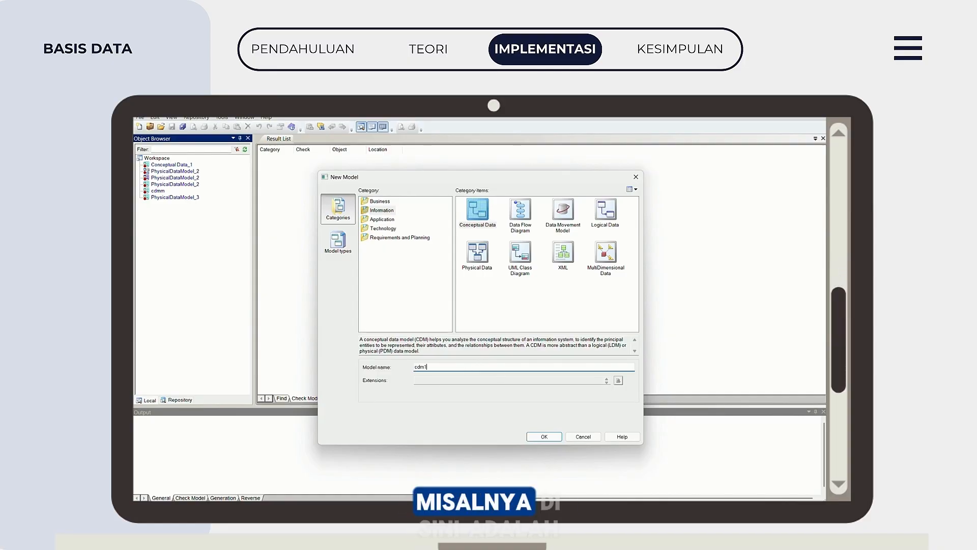
{"action": "left_click", "coordinate": [544, 437]}
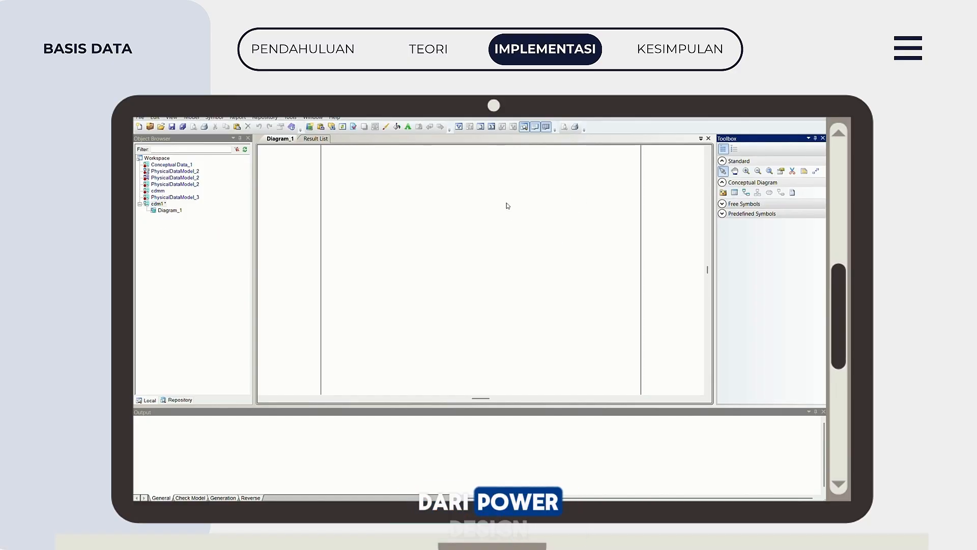
Place an entity in the upper middle of the blank diagram and name it pelanggan.
{"action": "left_click", "coordinate": [735, 192]}
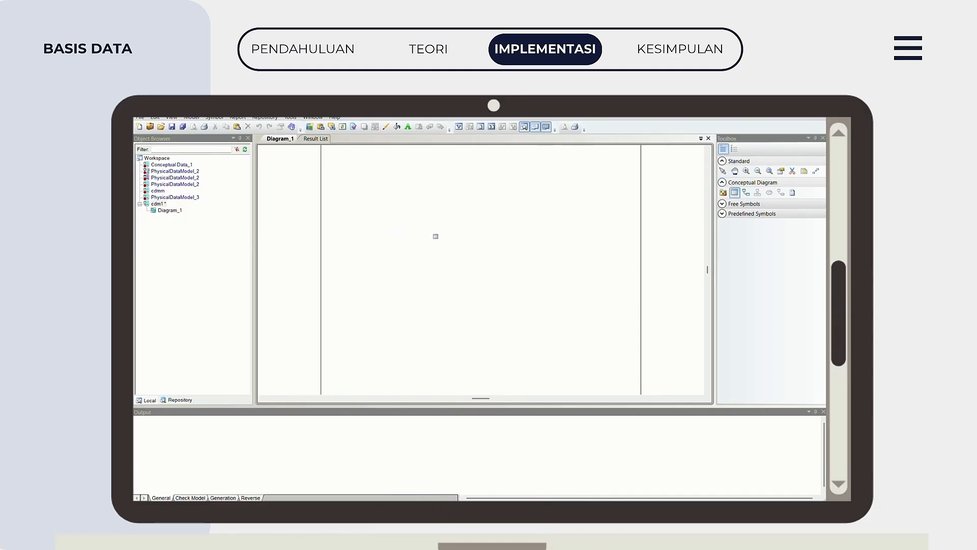
{"action": "left_click", "coordinate": [436, 236]}
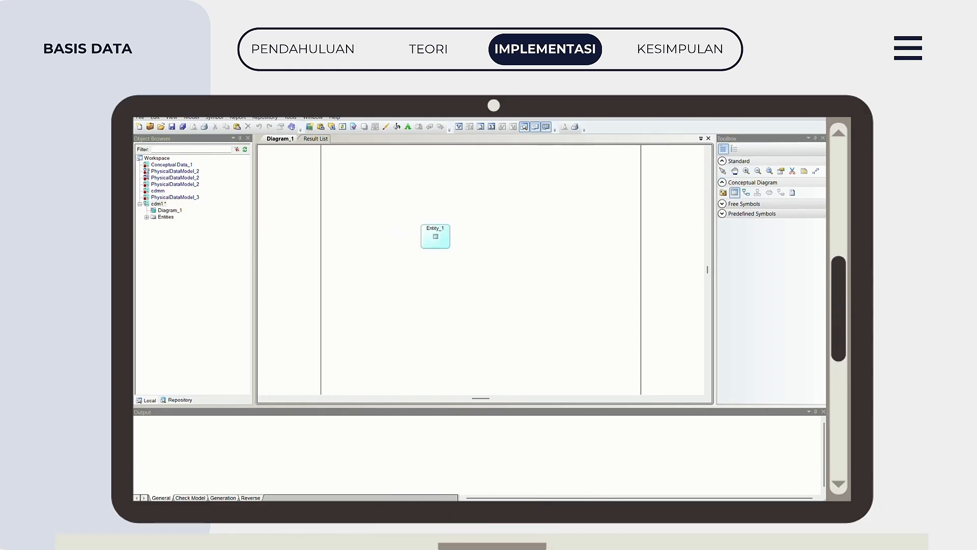
{"action": "left_click", "coordinate": [724, 172]}
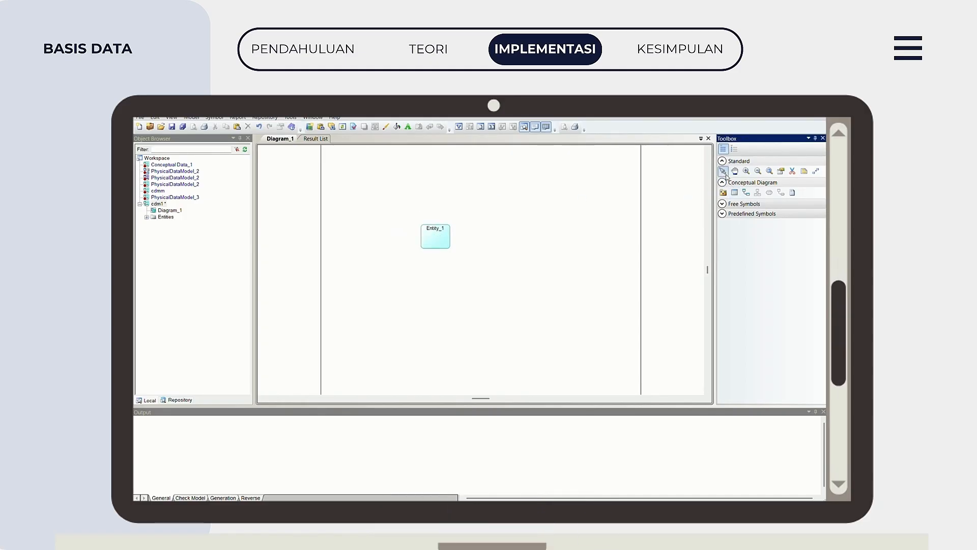
{"action": "double_click", "coordinate": [436, 230]}
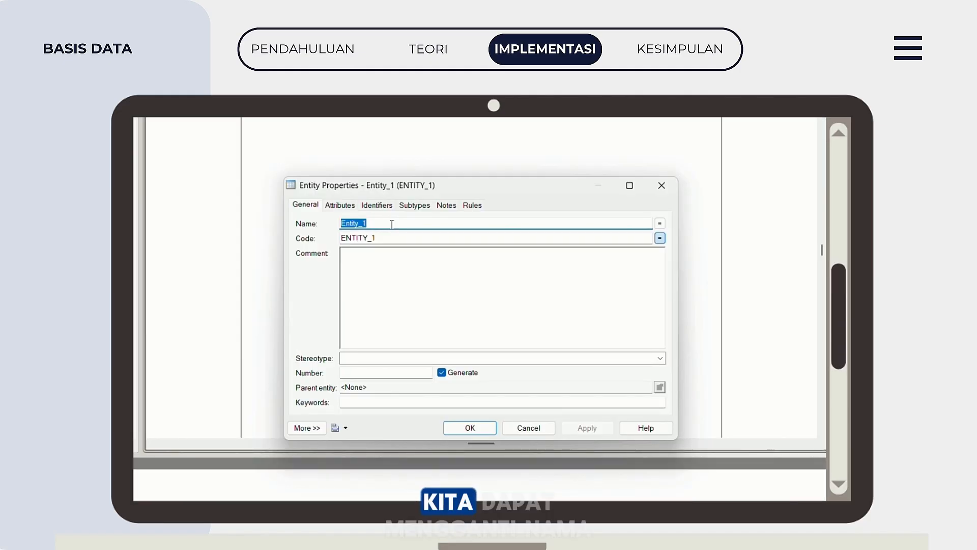
{"action": "type", "text": "pelang"}
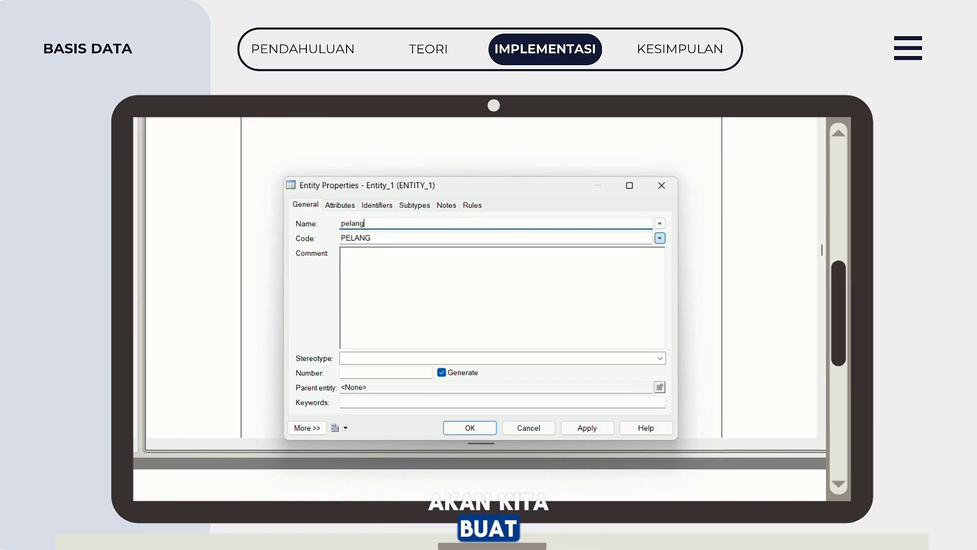
{"action": "type", "text": "gan"}
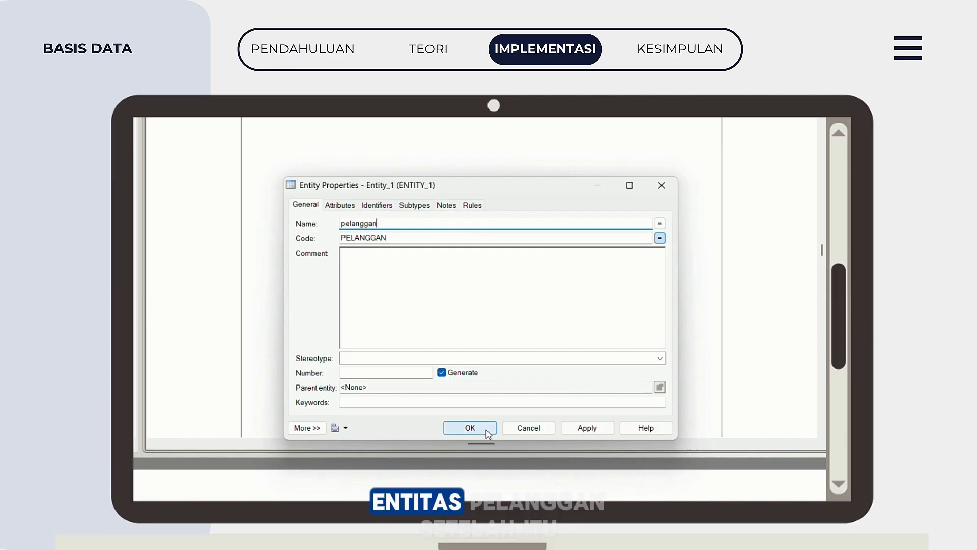
{"action": "left_click", "coordinate": [580, 428]}
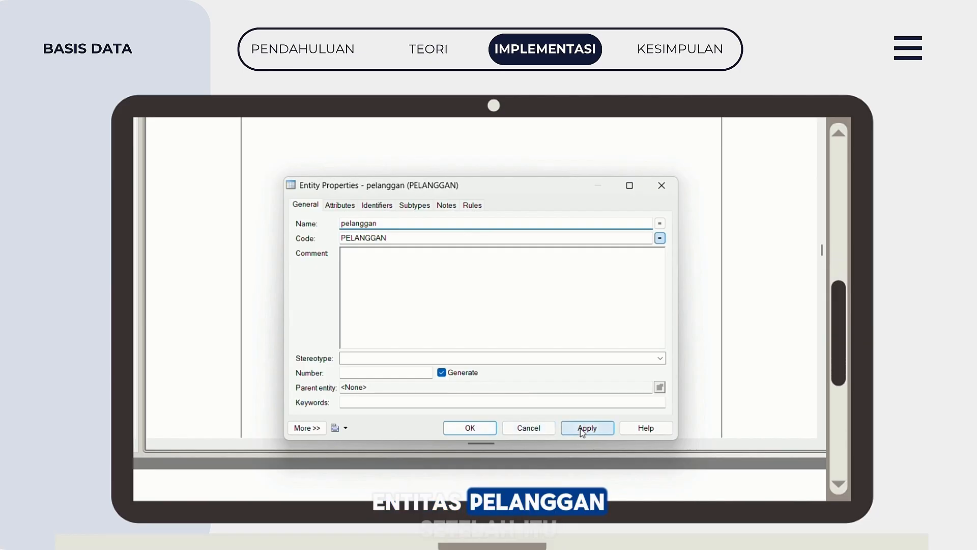
{"action": "left_click", "coordinate": [469, 429]}
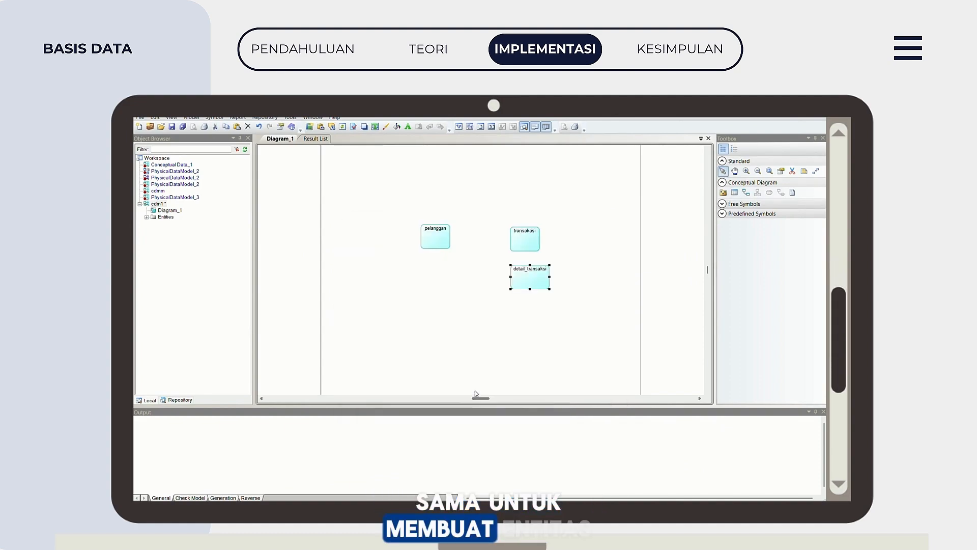
Add another entity below and between pelanggan and transakasi, and name it buku.
{"action": "left_click", "coordinate": [466, 275]}
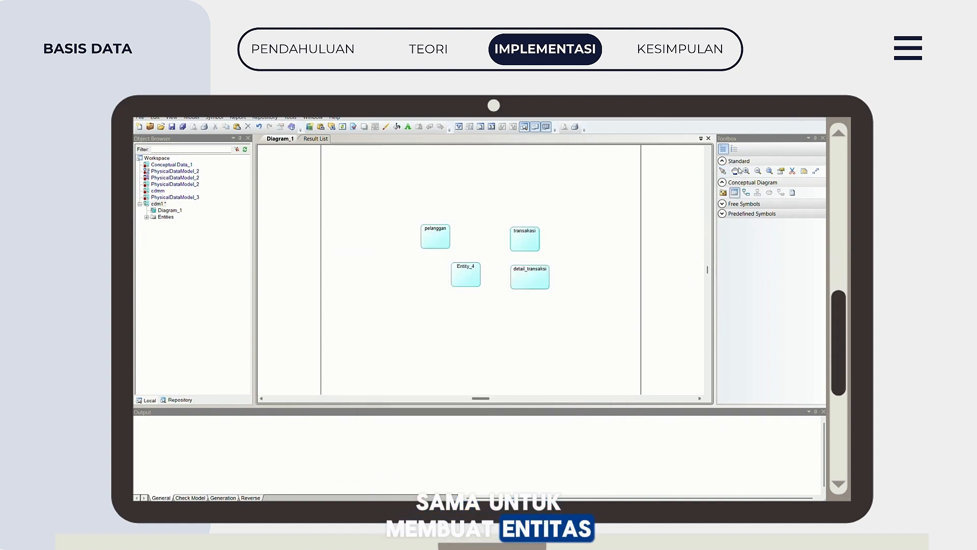
{"action": "left_click", "coordinate": [723, 171]}
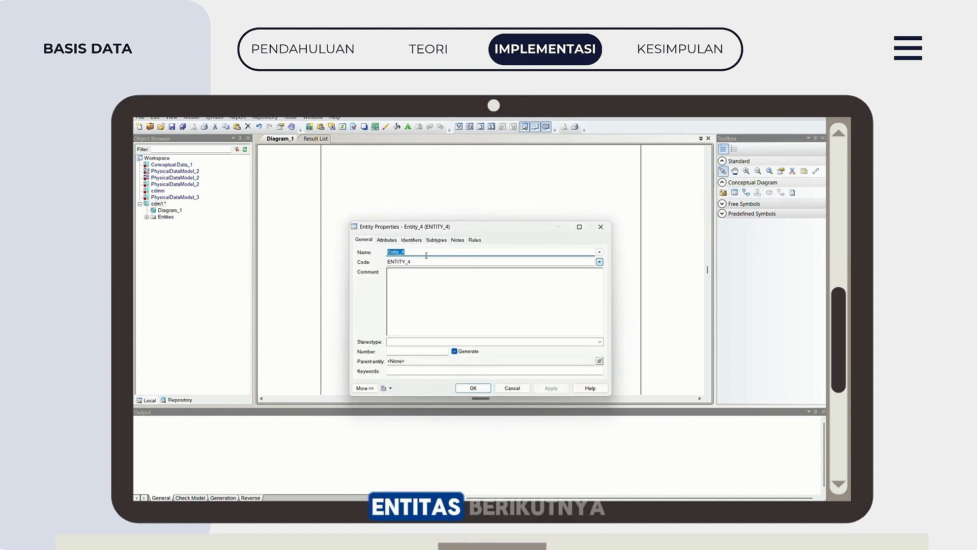
{"action": "type", "text": "buku"}
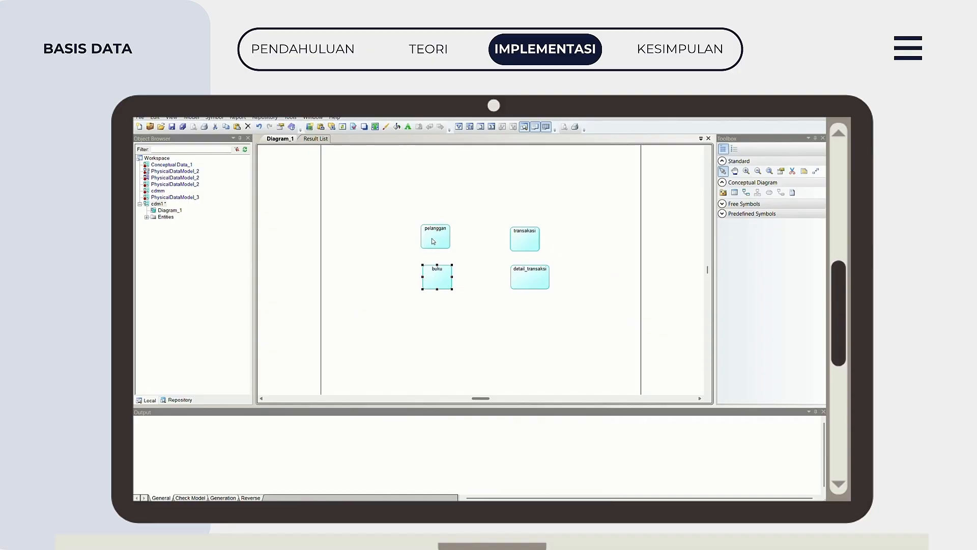
Add an entity beside buku, on the side away from detail_transaksi, and name it penjual.
{"action": "left_click", "coordinate": [735, 193]}
{"action": "left_click", "coordinate": [375, 277]}
{"action": "left_click", "coordinate": [723, 171]}
{"action": "double_click", "coordinate": [373, 273]}
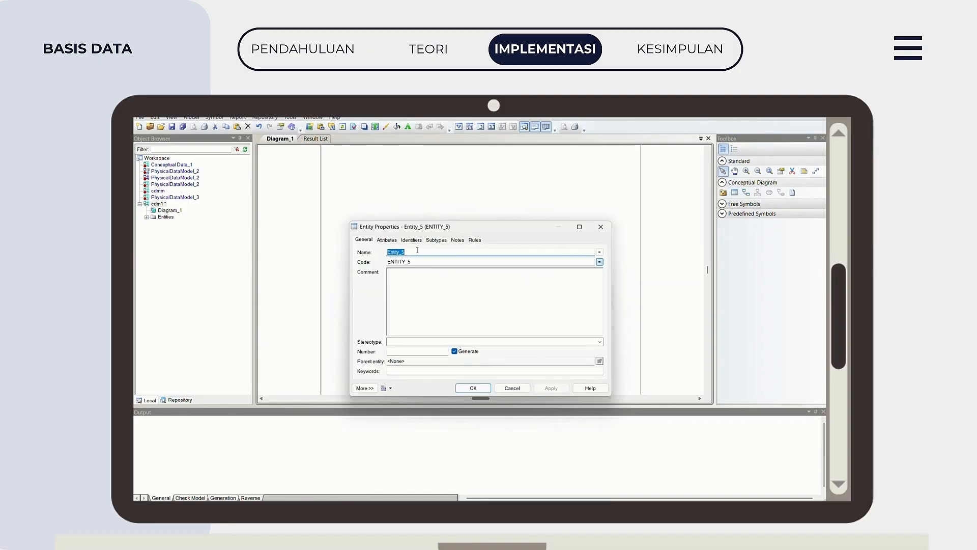
{"action": "type", "text": "pe"}
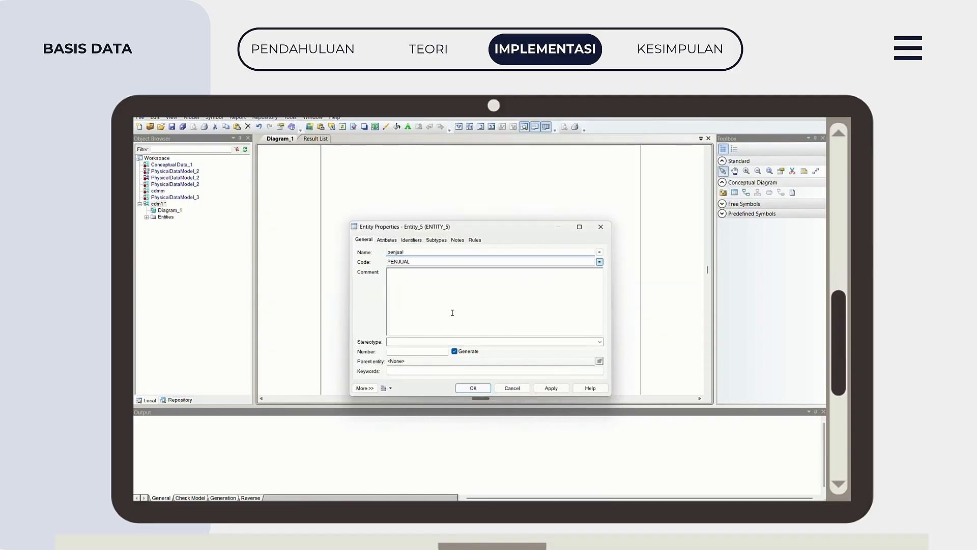
{"action": "type", "text": "njual"}
{"action": "left_click", "coordinate": [549, 389]}
{"action": "left_click", "coordinate": [476, 388]}
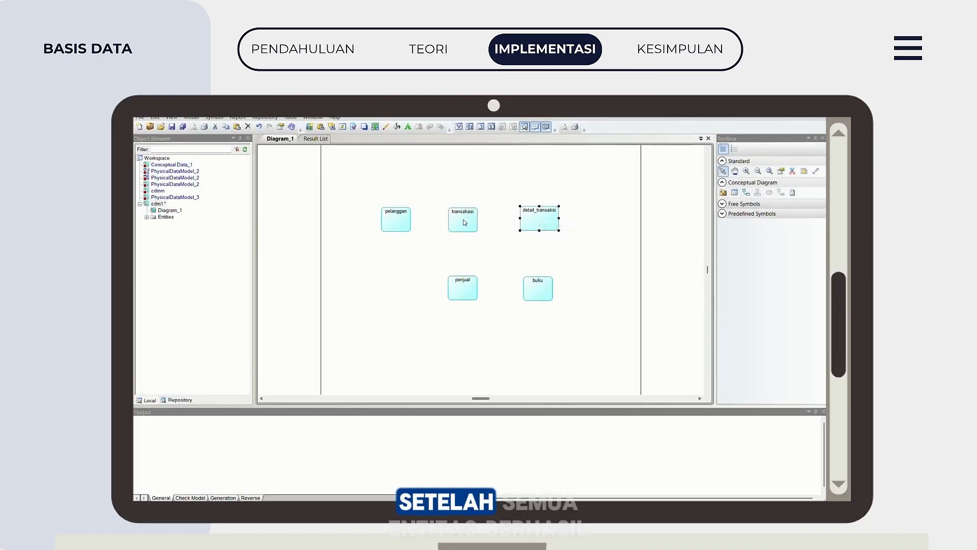
Draw a relationship from the pelanggan entity to the transakasi entity.
{"action": "left_click", "coordinate": [465, 223]}
{"action": "left_click", "coordinate": [613, 216]}
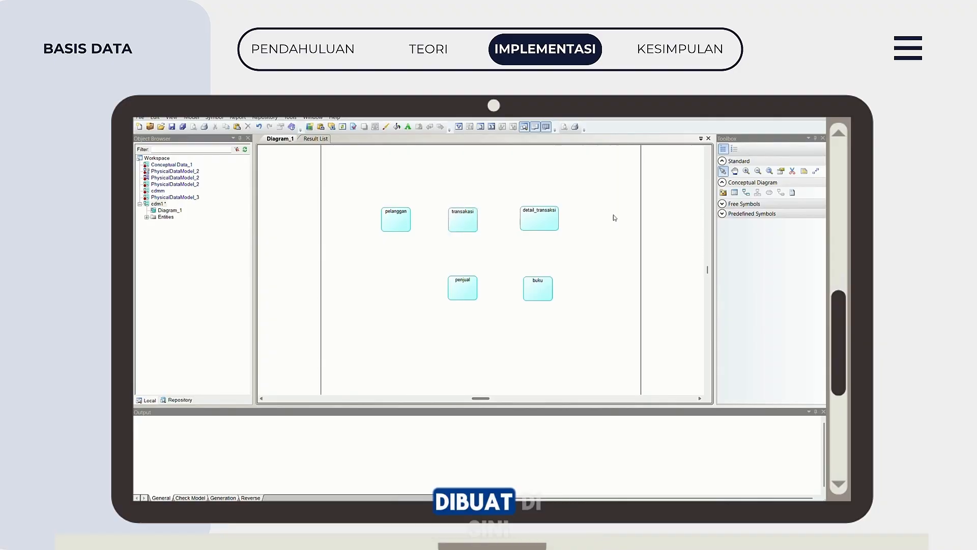
{"action": "left_click", "coordinate": [747, 192]}
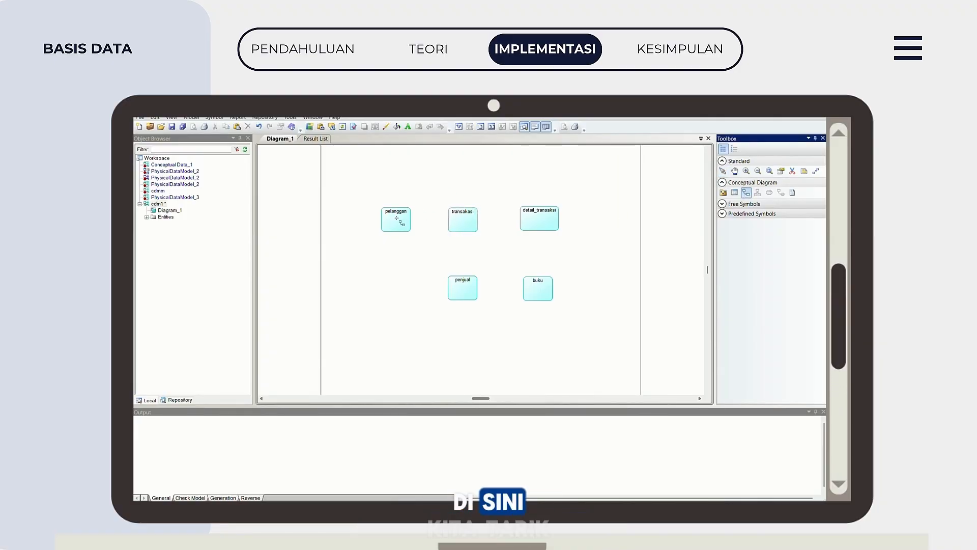
{"action": "left_click_drag", "start_coordinate": [397, 219], "coordinate": [460, 218]}
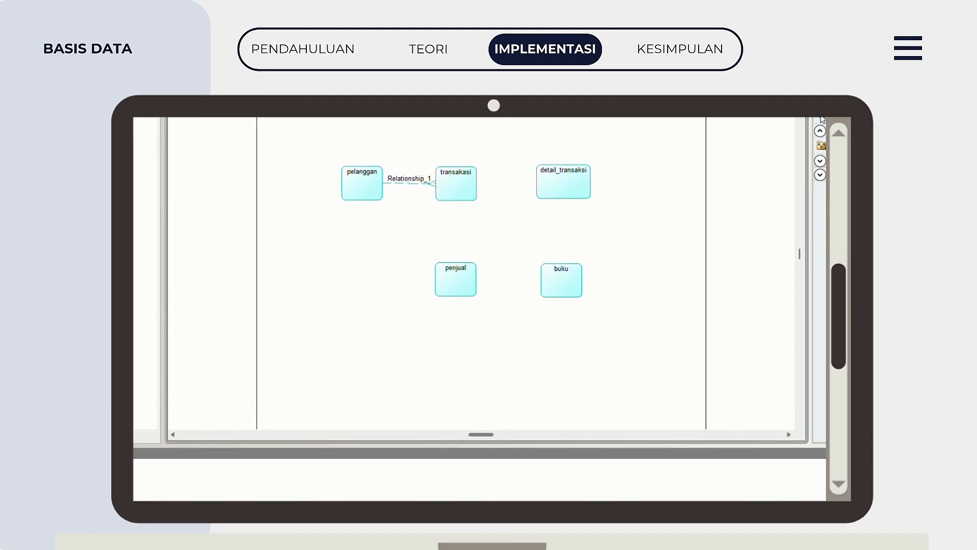
Set the cardinality of the relationship between pelanggan and transakasi to One - many.
{"action": "double_click", "coordinate": [403, 185]}
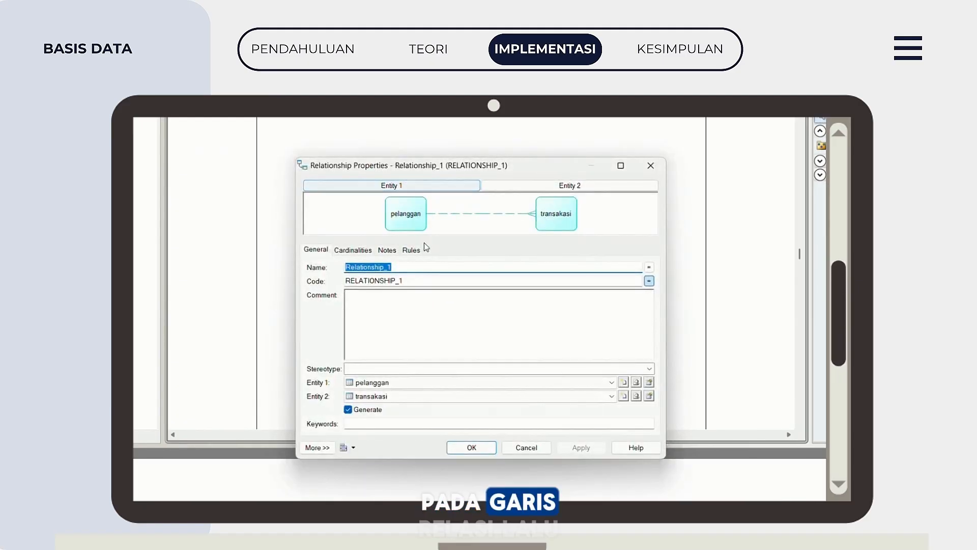
{"action": "left_click", "coordinate": [353, 250]}
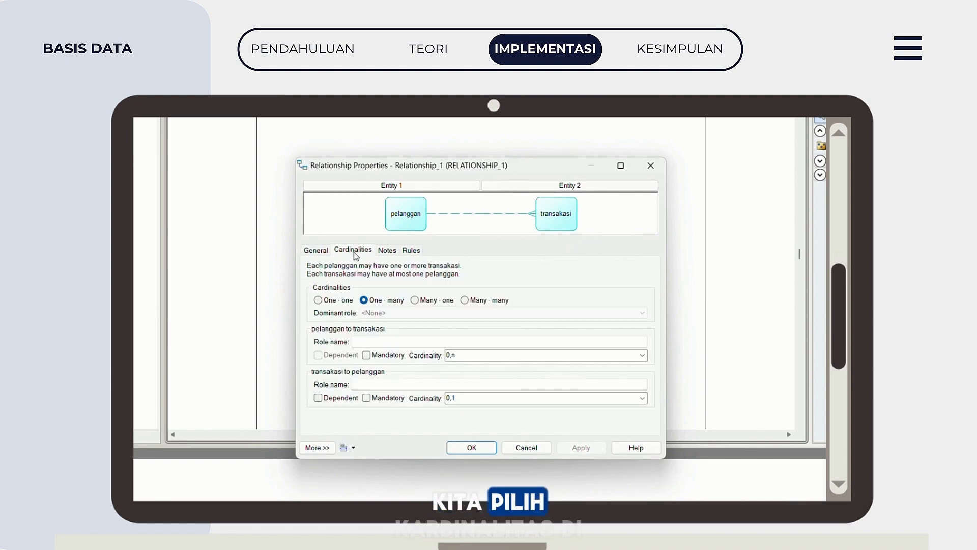
{"action": "left_click", "coordinate": [364, 300]}
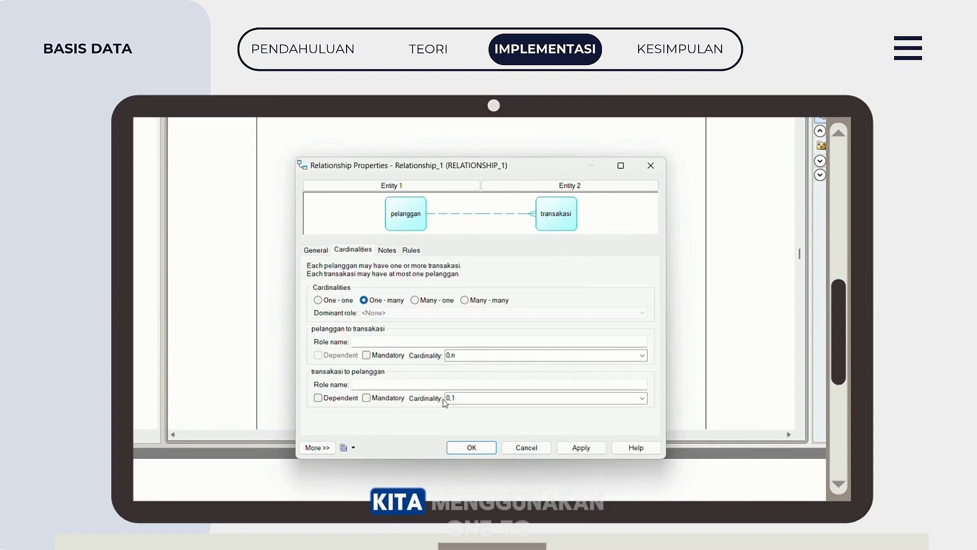
{"action": "left_click", "coordinate": [472, 447]}
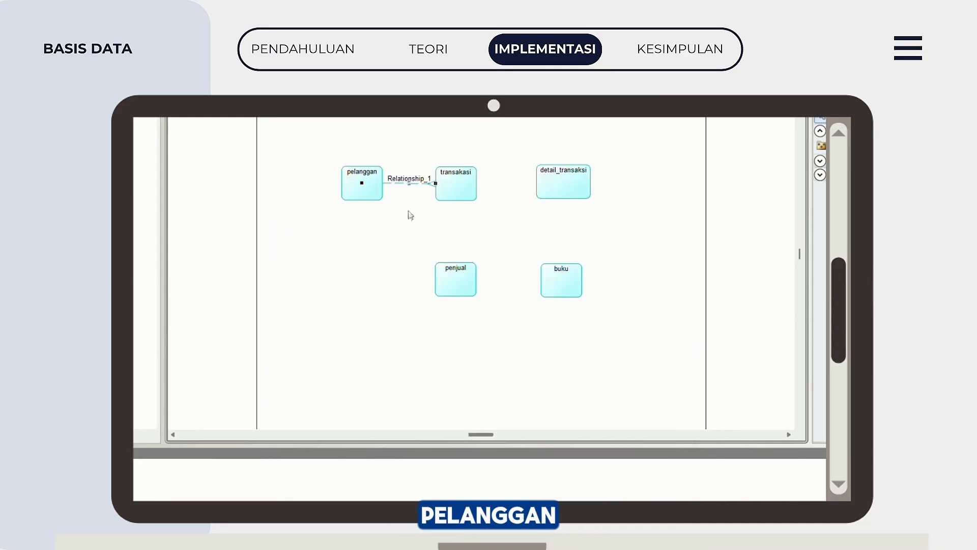
Rename the relationship between pelanggan and transakasi to melakukan.
{"action": "double_click", "coordinate": [407, 182]}
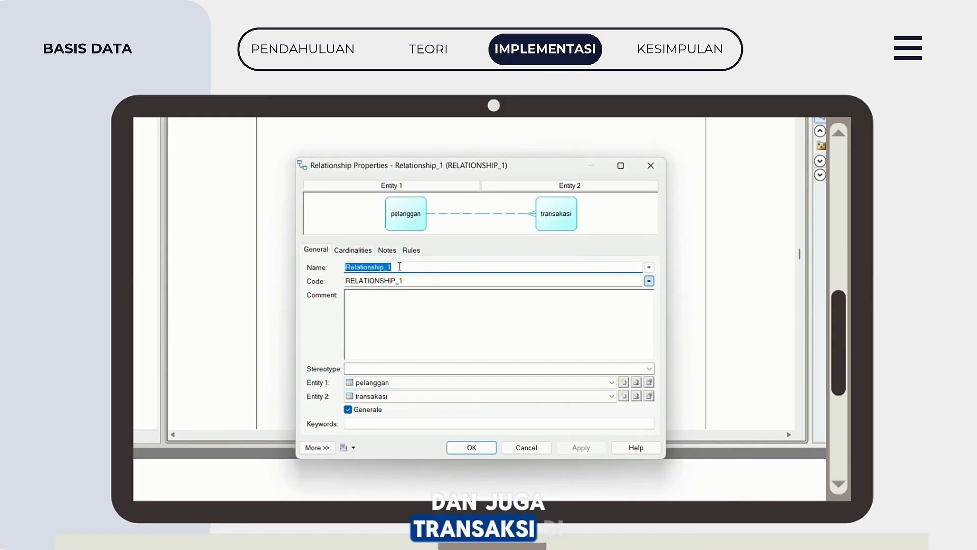
{"action": "type", "text": "m"}
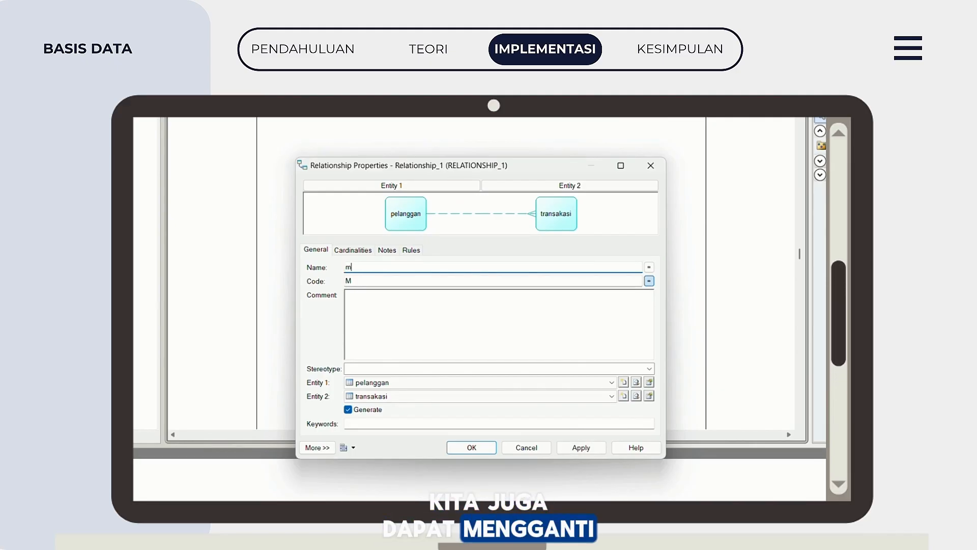
{"action": "type", "text": "elakukan"}
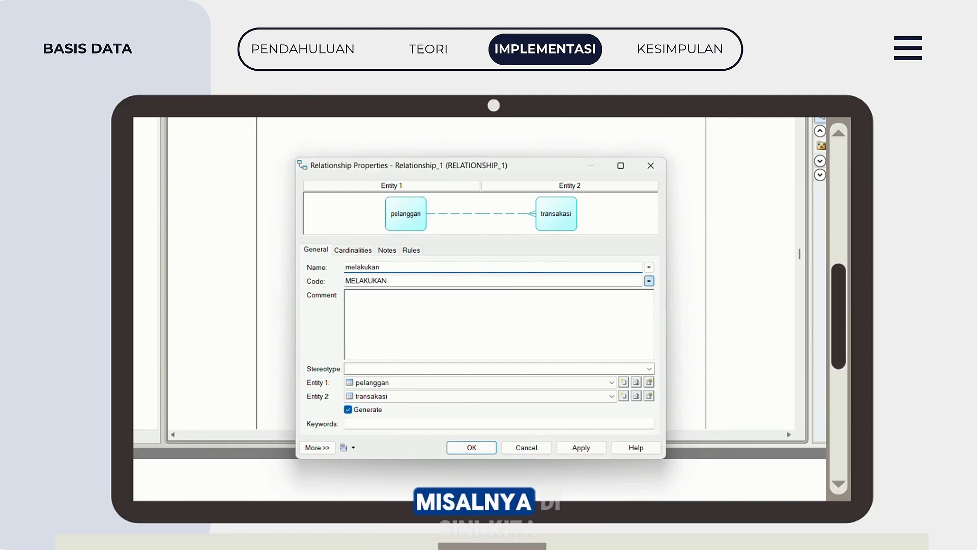
{"action": "left_click", "coordinate": [574, 450]}
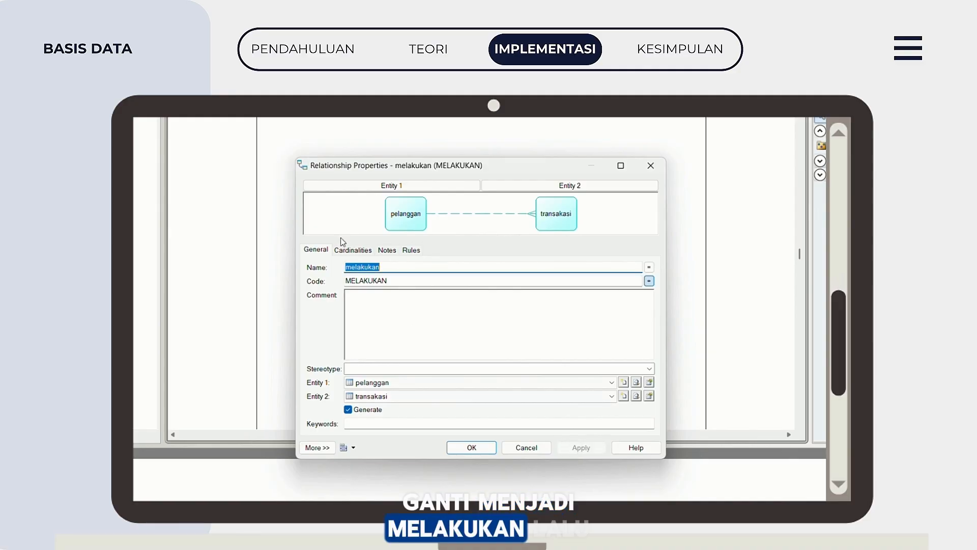
{"action": "left_click", "coordinate": [468, 450]}
Link transakasi to detail_transaksi with a relationship named memiliki, using One - many cardinality.
{"action": "left_click_drag", "start_coordinate": [470, 217], "coordinate": [532, 219]}
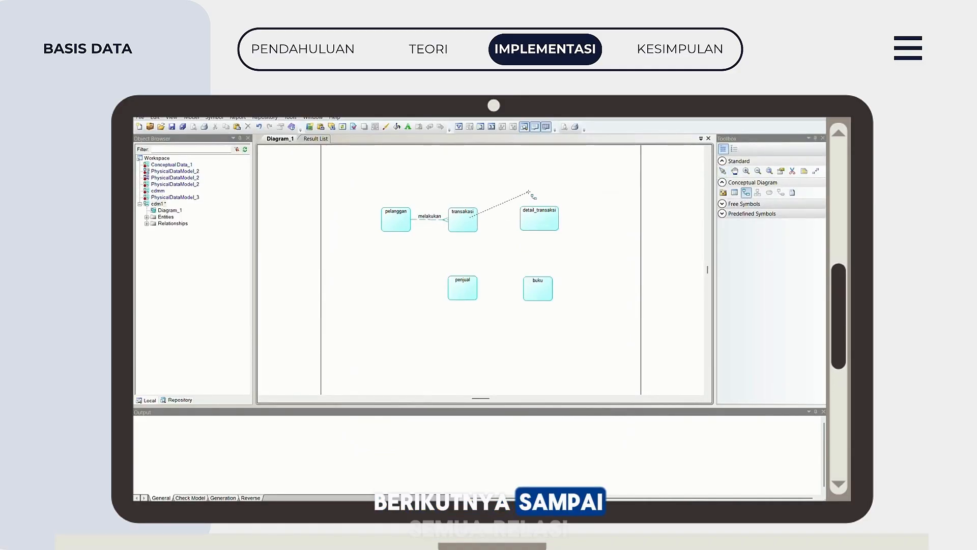
{"action": "left_click", "coordinate": [724, 171]}
{"action": "double_click", "coordinate": [499, 220]}
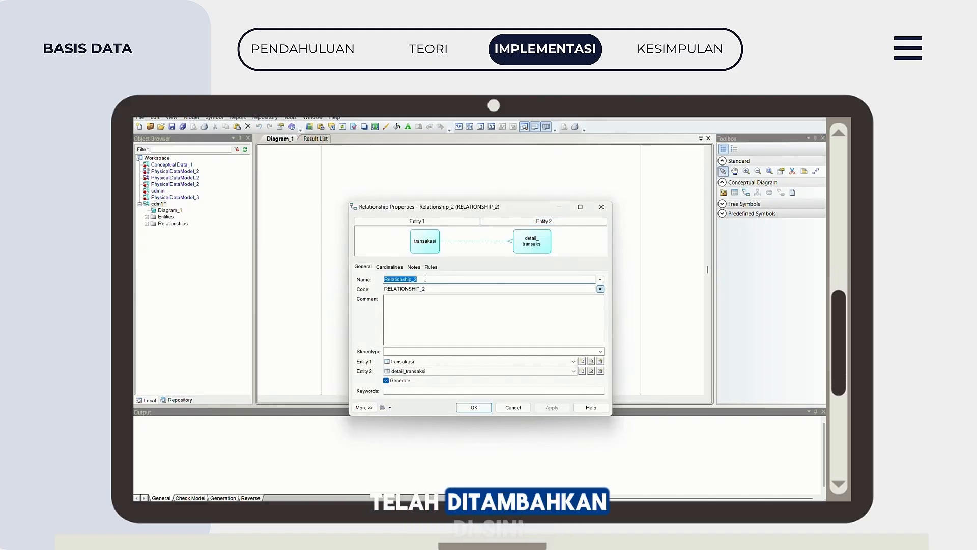
{"action": "type", "text": "memiliki"}
{"action": "left_click", "coordinate": [389, 267]}
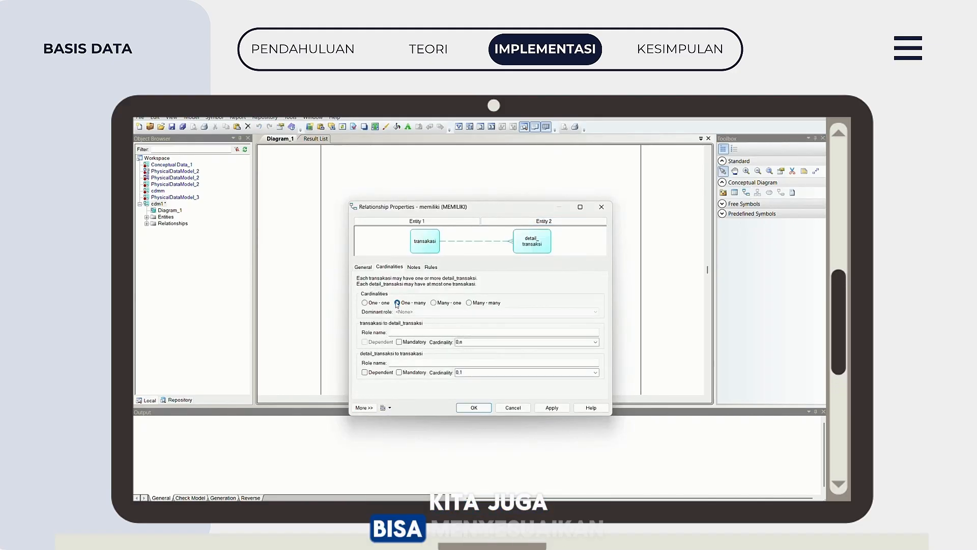
{"action": "left_click", "coordinate": [485, 409]}
Draw a relationship from the detail_transaksi entity to the buku entity.
{"action": "left_click", "coordinate": [746, 192]}
{"action": "left_click_drag", "start_coordinate": [539, 224], "coordinate": [539, 287]}
{"action": "left_click", "coordinate": [723, 171]}
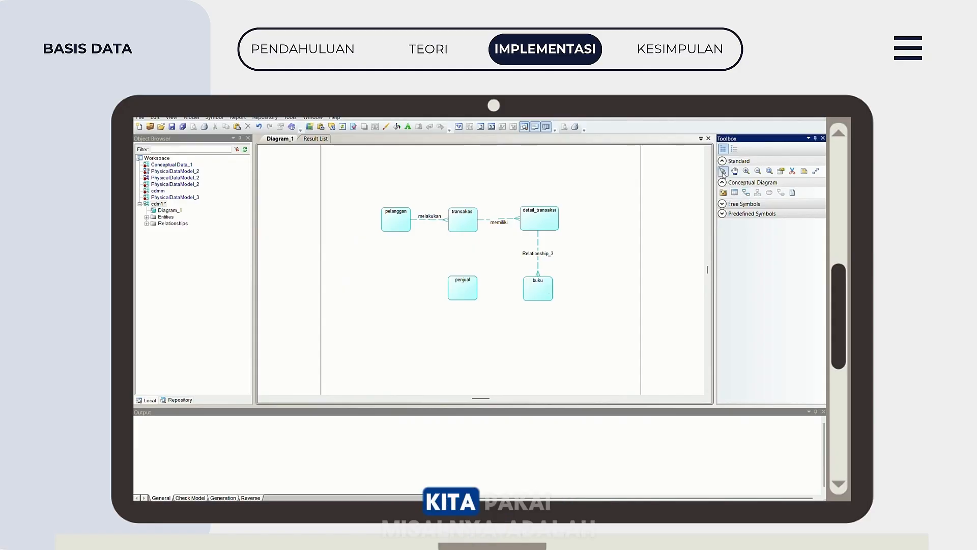
Rename the relationship between detail_transaksi and buku to berisi and set its cardinality to Many - one.
{"action": "double_click", "coordinate": [537, 253]}
{"action": "type", "text": "berisi"}
{"action": "left_click", "coordinate": [389, 266]}
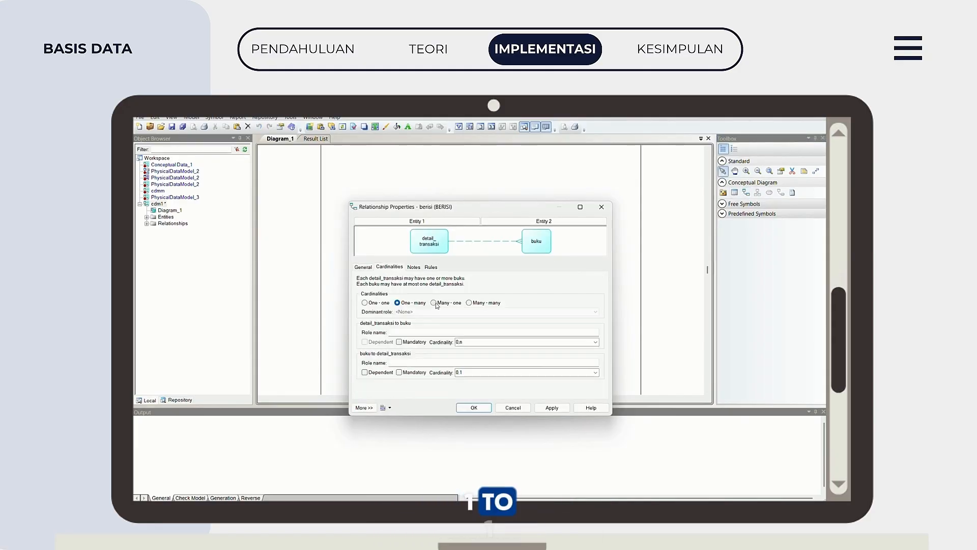
{"action": "left_click", "coordinate": [477, 409]}
Link buku to penjual with a relationship named menjual, using Many - one cardinality.
{"action": "left_click", "coordinate": [746, 192]}
{"action": "left_click_drag", "start_coordinate": [535, 288], "coordinate": [449, 272]}
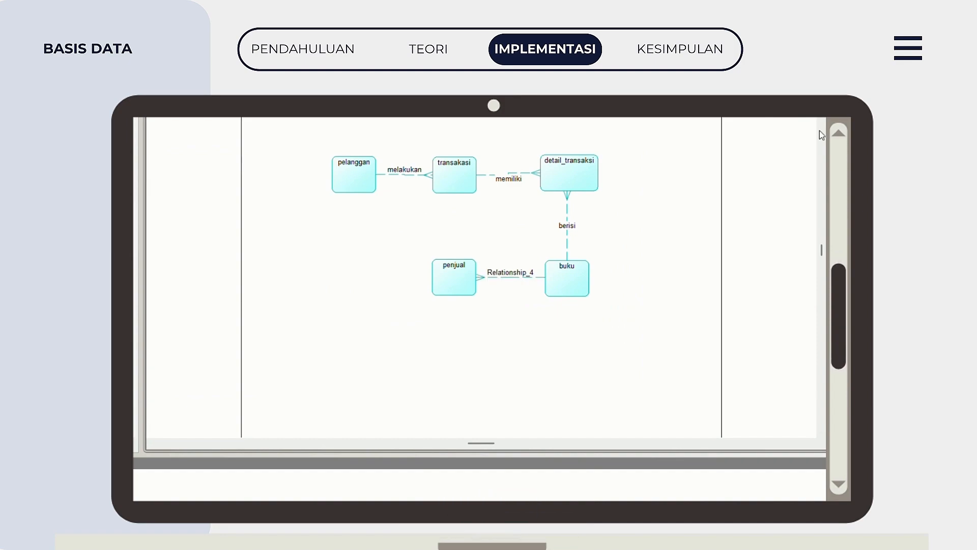
{"action": "double_click", "coordinate": [515, 276]}
{"action": "type", "text": "menjual"}
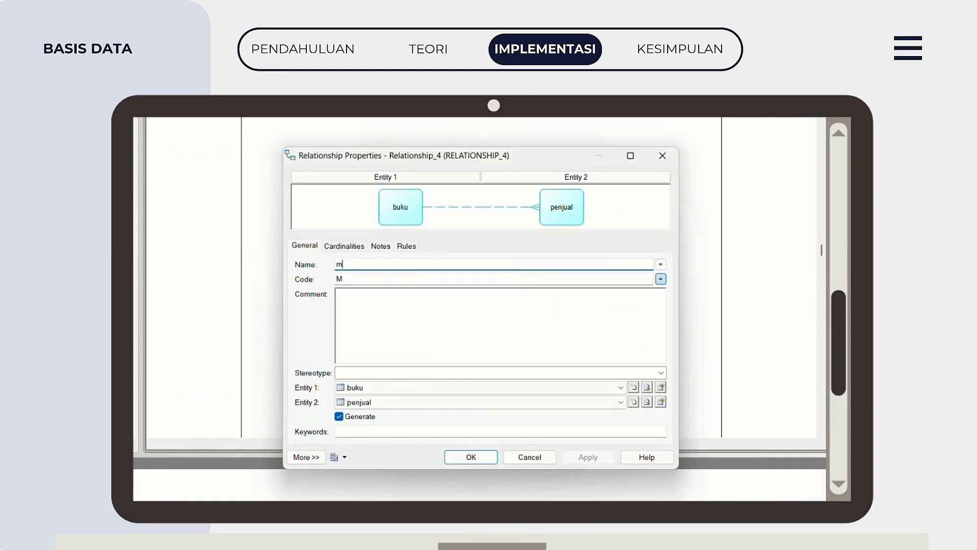
{"action": "left_click", "coordinate": [345, 246]}
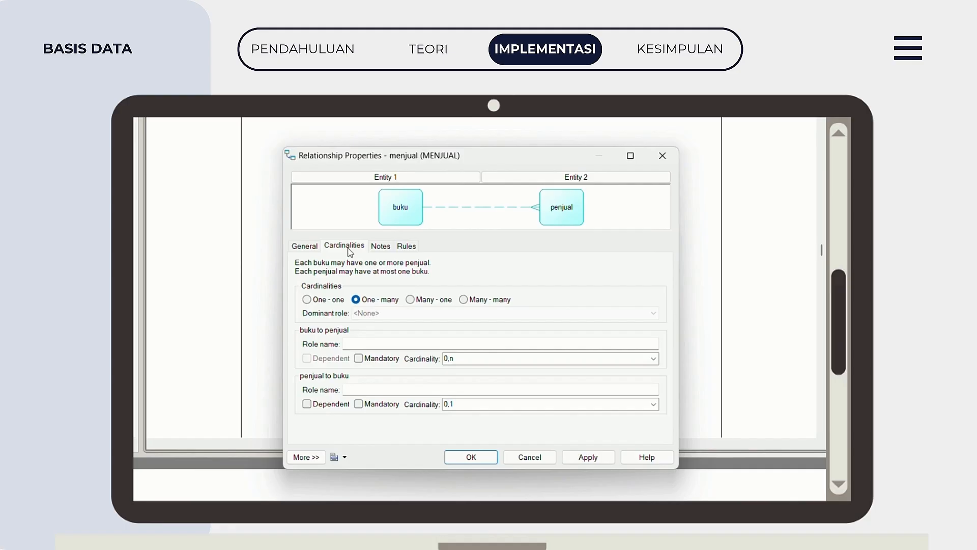
{"action": "left_click", "coordinate": [410, 300]}
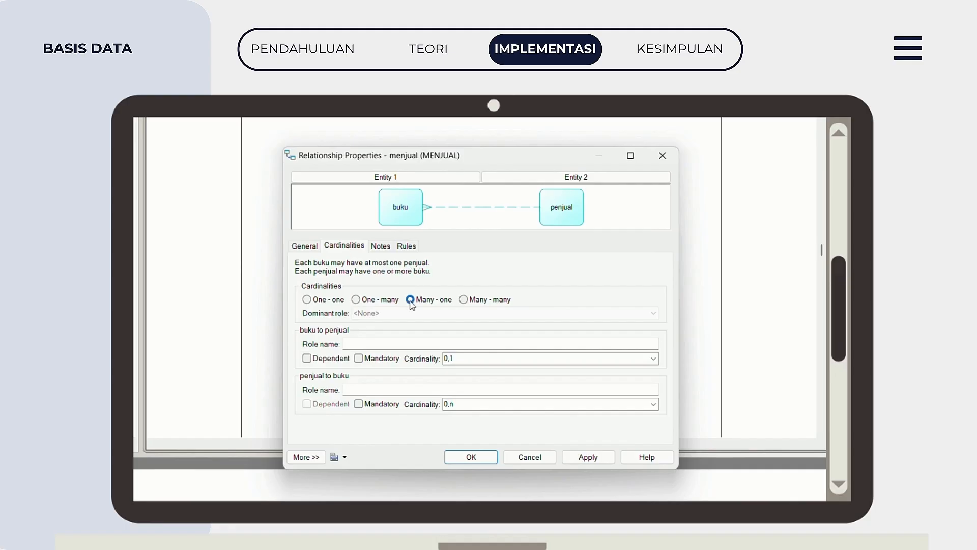
{"action": "left_click", "coordinate": [472, 457]}
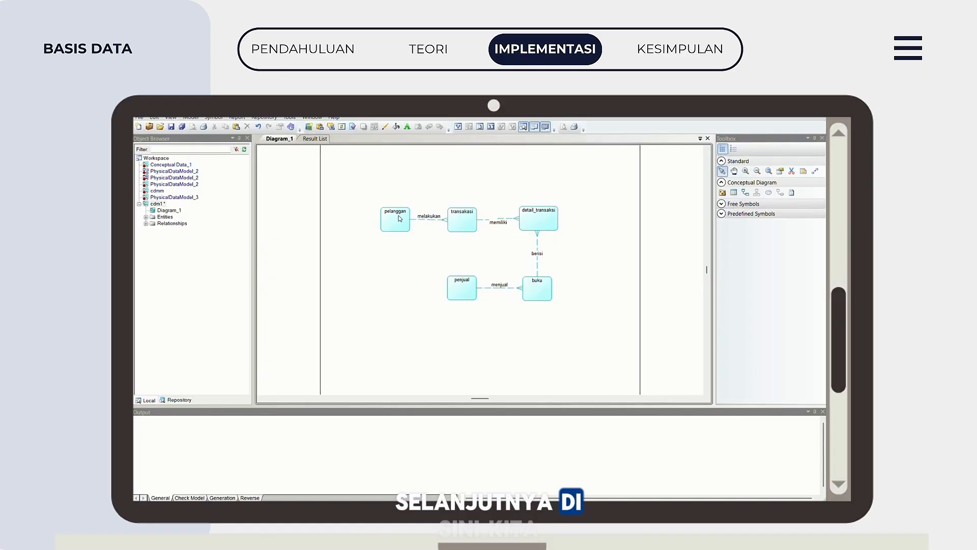
Add an attribute named id_pelanggan to the pelanggan entity.
{"action": "double_click", "coordinate": [400, 219]}
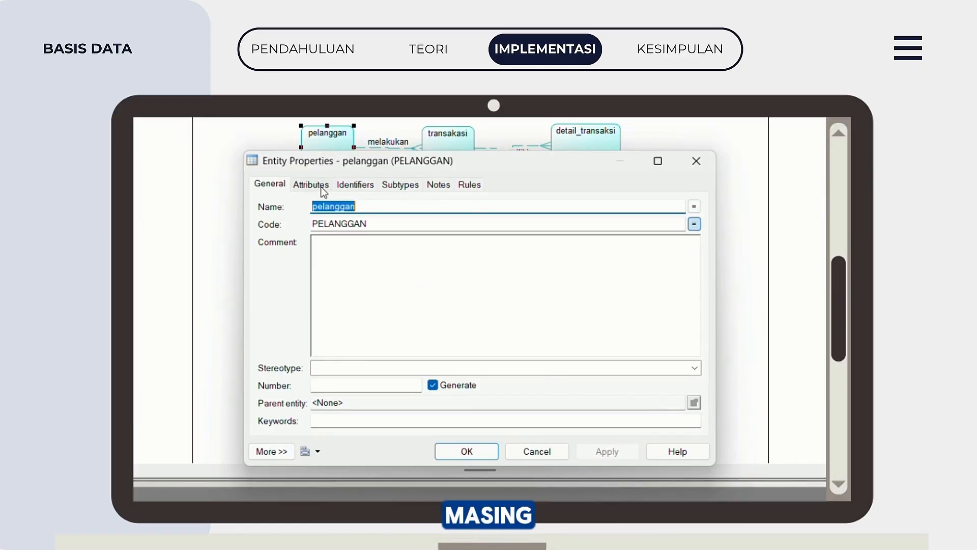
{"action": "left_click", "coordinate": [322, 190]}
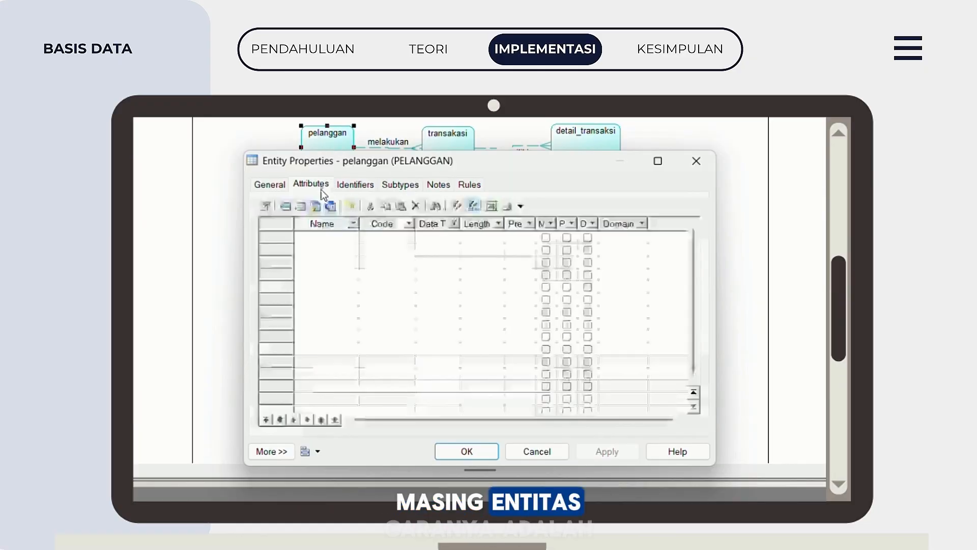
{"action": "left_click", "coordinate": [313, 238]}
{"action": "left_click", "coordinate": [313, 237]}
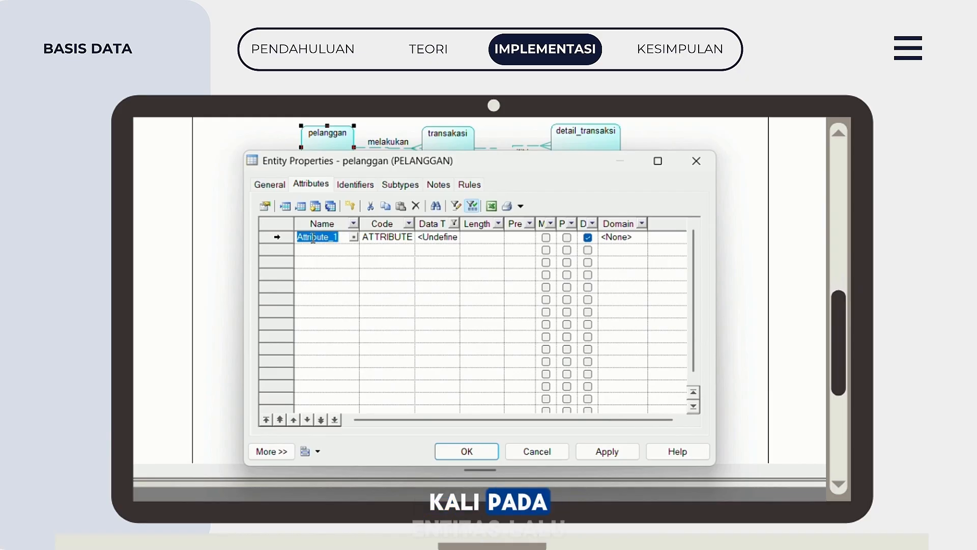
{"action": "type", "text": "id"}
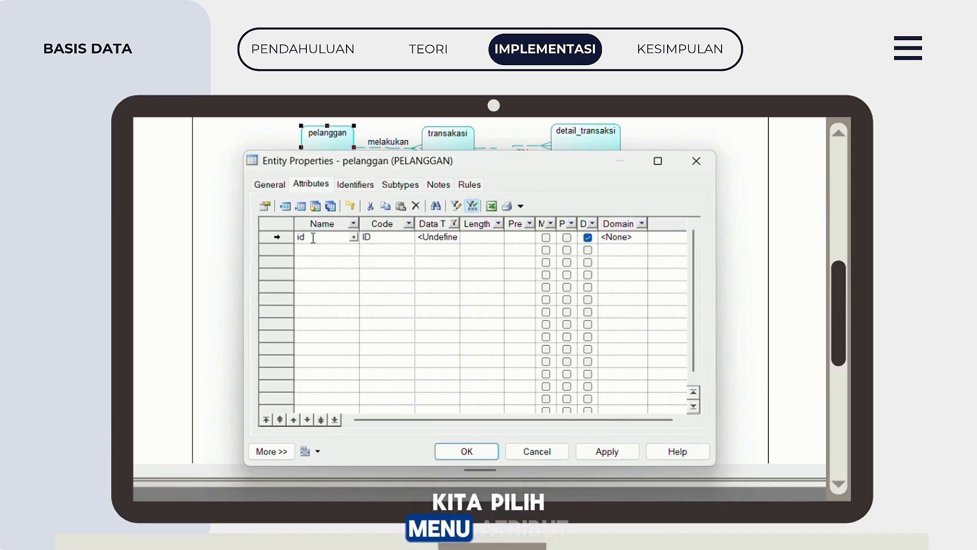
{"action": "type", "text": "_pelanggan"}
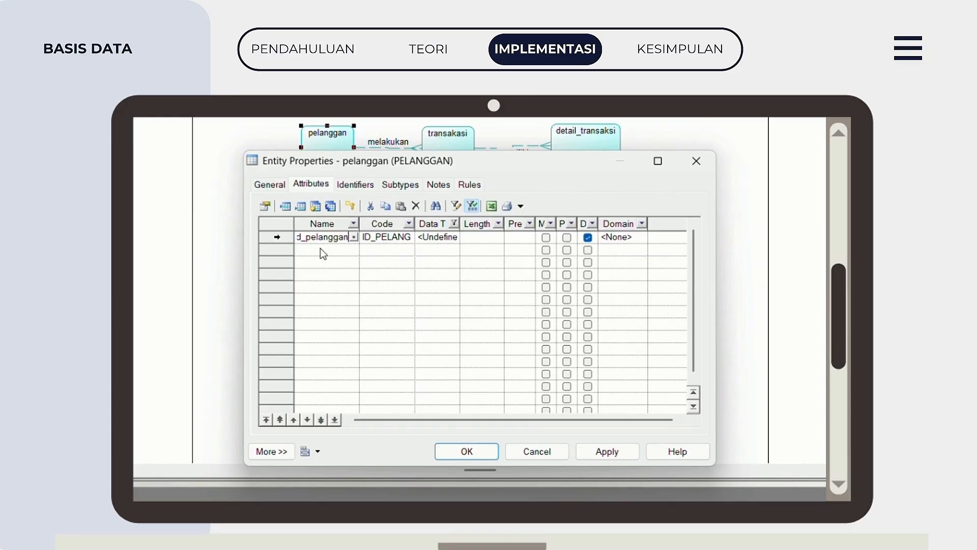
Set the data type of the id_pelanggan attribute to Integer.
{"action": "left_click", "coordinate": [444, 237]}
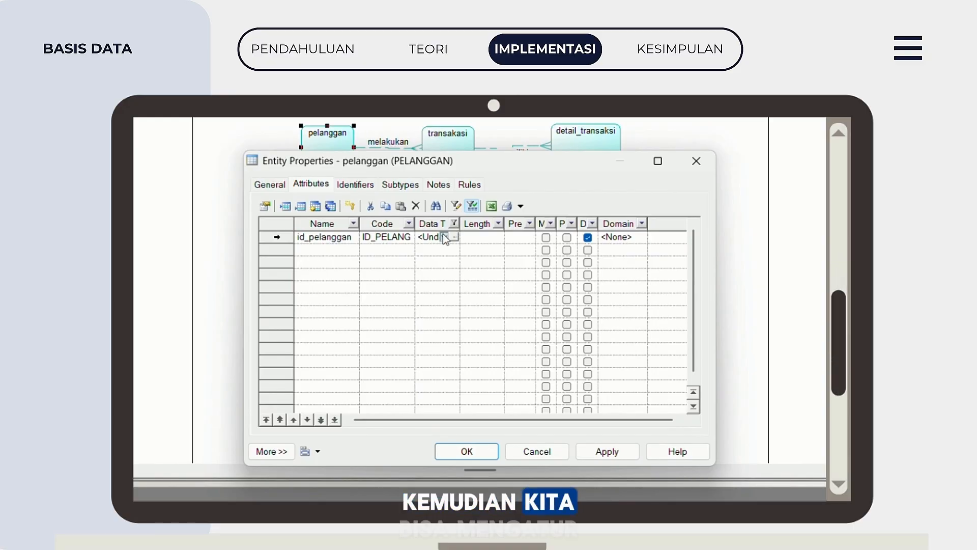
{"action": "left_click", "coordinate": [445, 237]}
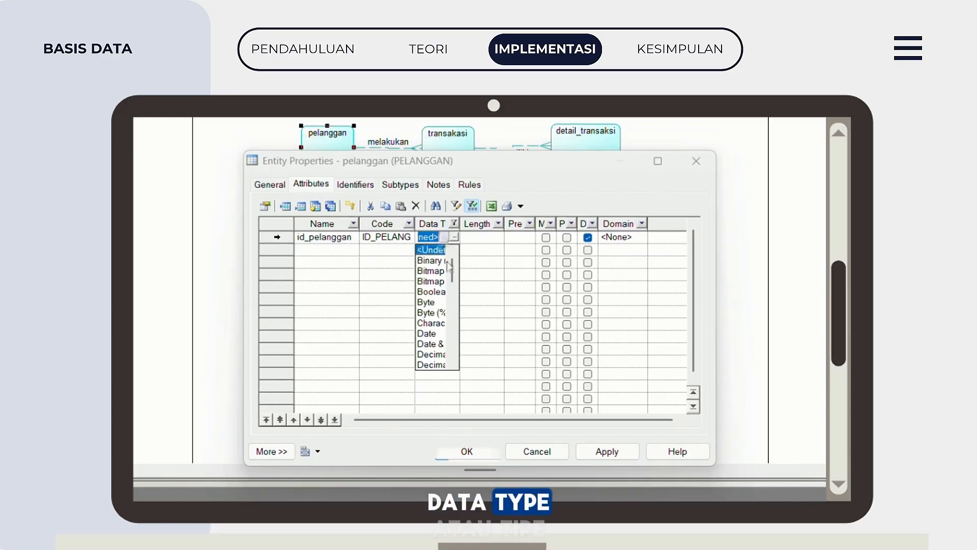
{"action": "scroll", "coordinate": [439, 320], "scroll_direction": "down", "scroll_amount": 3}
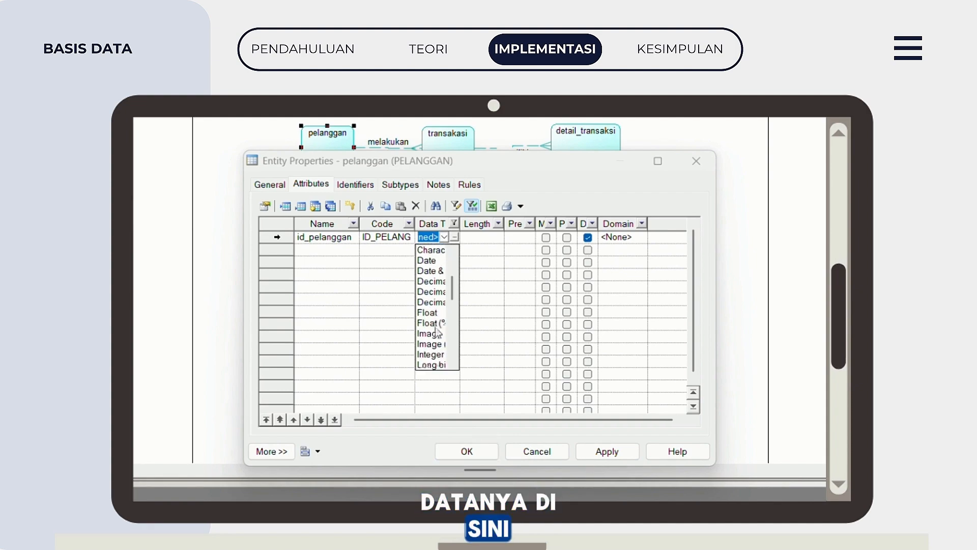
{"action": "scroll", "coordinate": [437, 331], "scroll_direction": "down", "scroll_amount": 2}
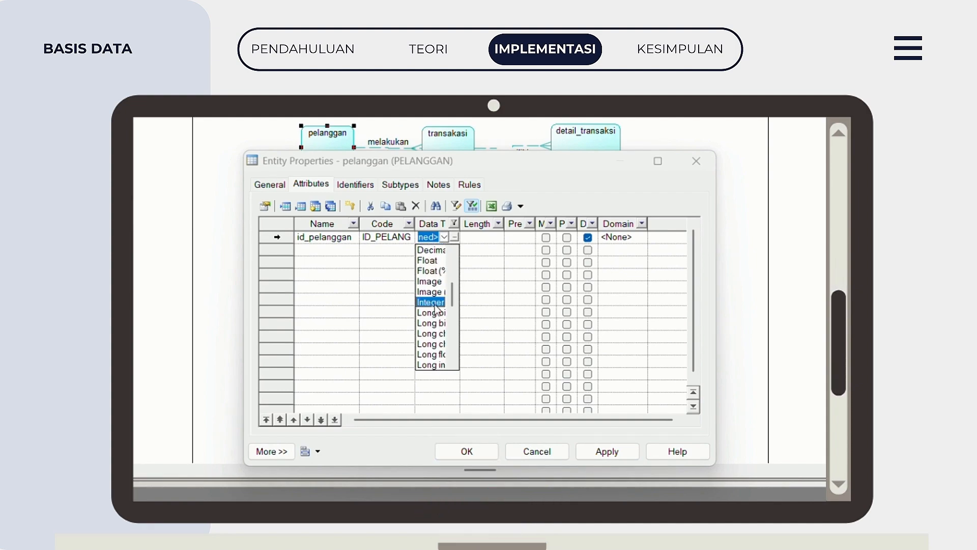
{"action": "left_click", "coordinate": [437, 303]}
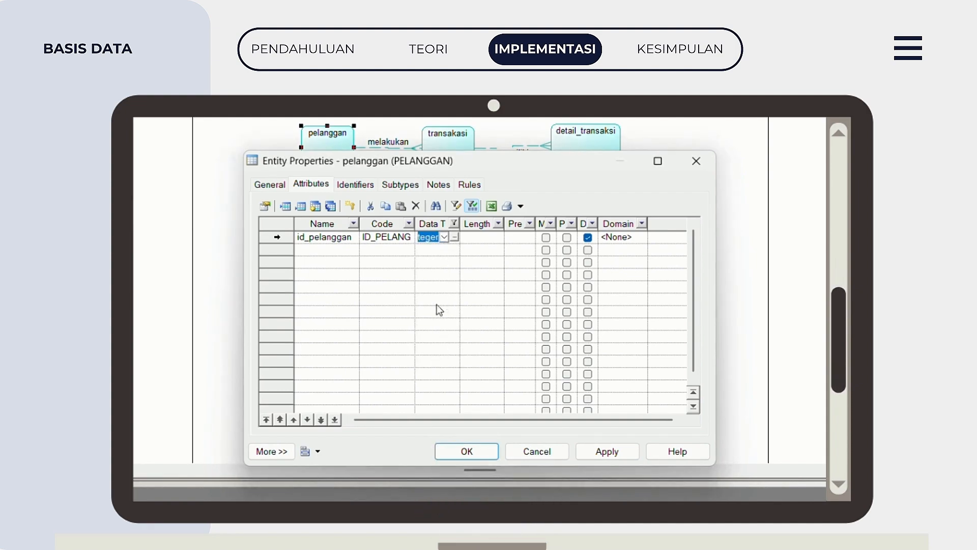
Add a second attribute named nama to pelanggan, with data type Variable characters and length 100.
{"action": "left_click", "coordinate": [315, 249]}
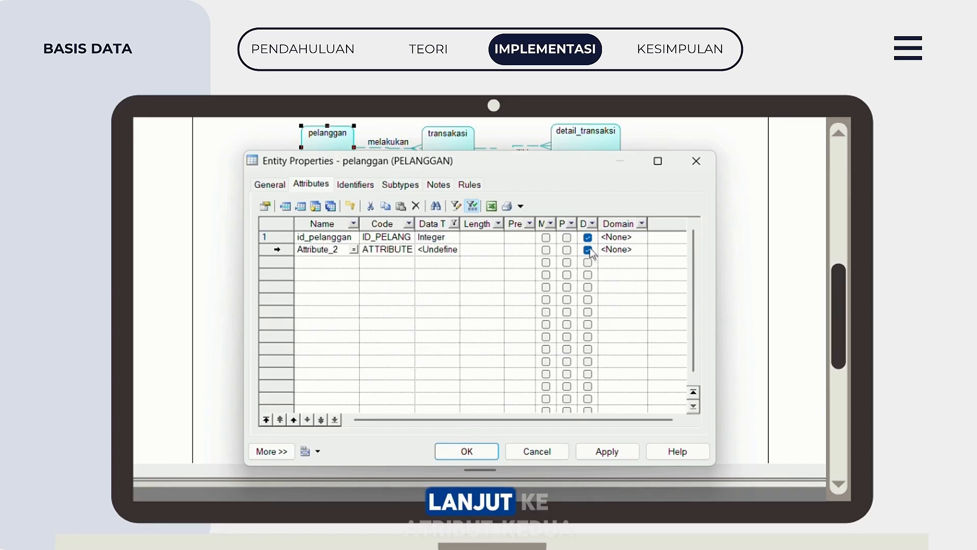
{"action": "double_click", "coordinate": [330, 250]}
{"action": "type", "text": "nama"}
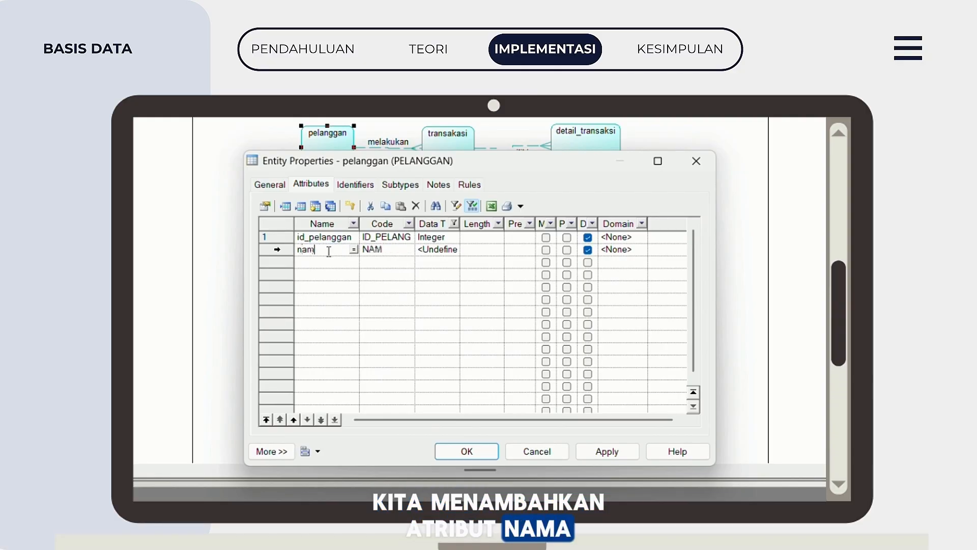
{"action": "left_click", "coordinate": [437, 250]}
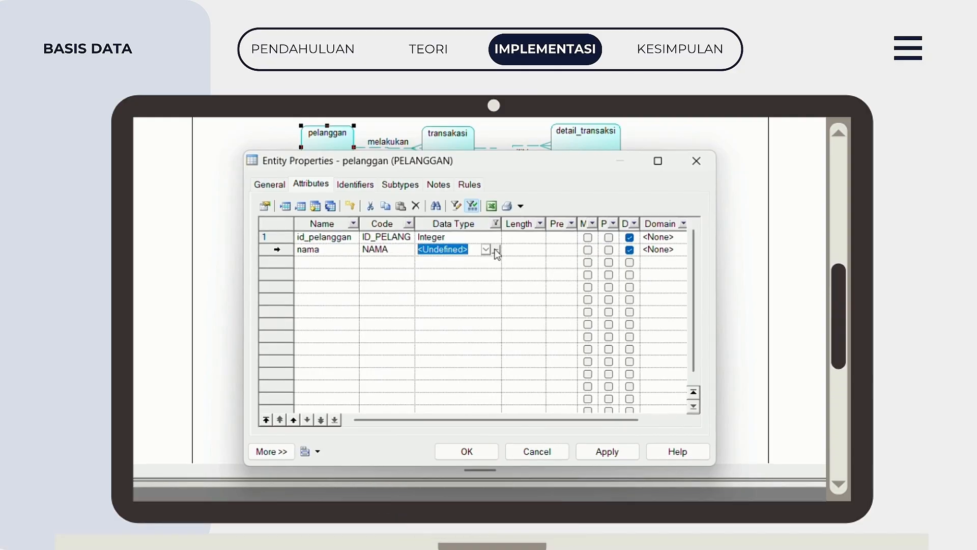
{"action": "left_click", "coordinate": [497, 250]}
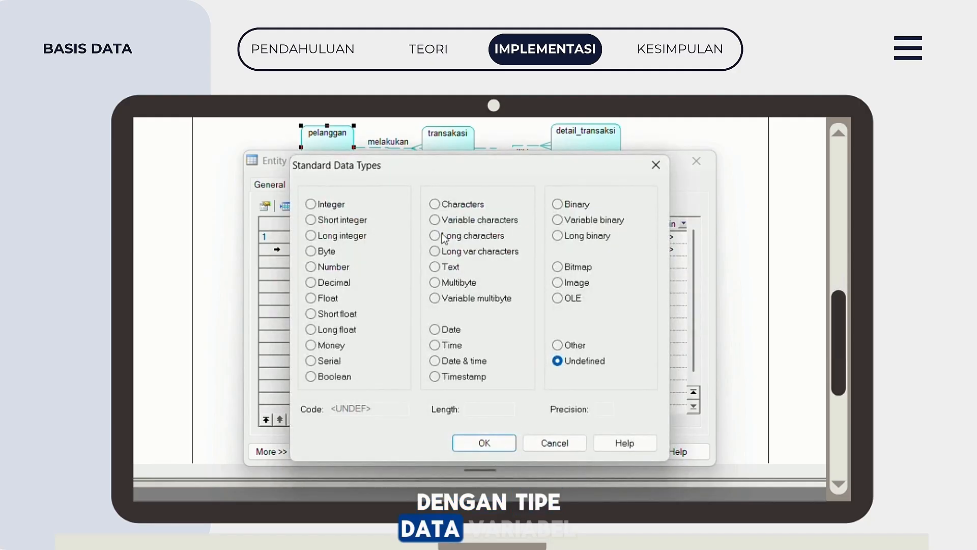
{"action": "left_click", "coordinate": [434, 220]}
{"action": "left_click", "coordinate": [476, 411]}
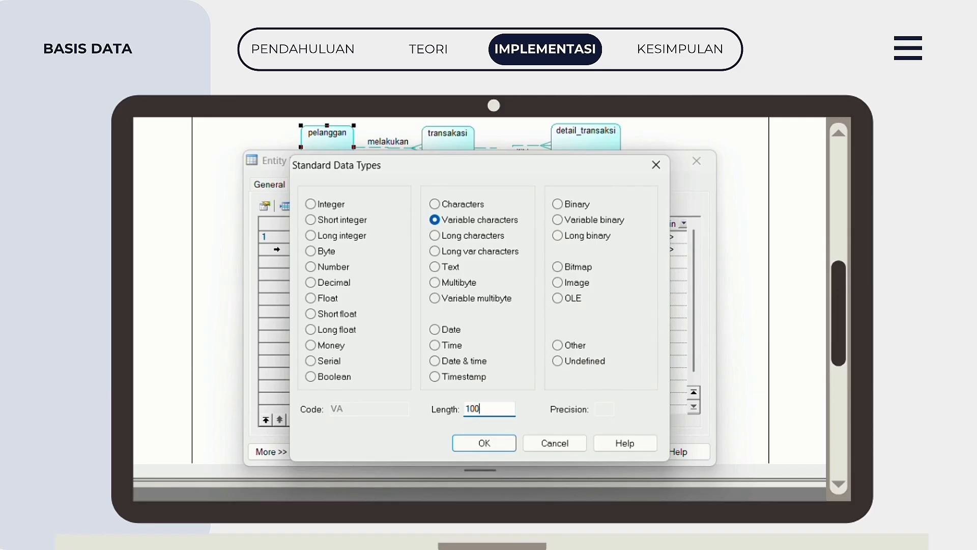
{"action": "left_click", "coordinate": [498, 447]}
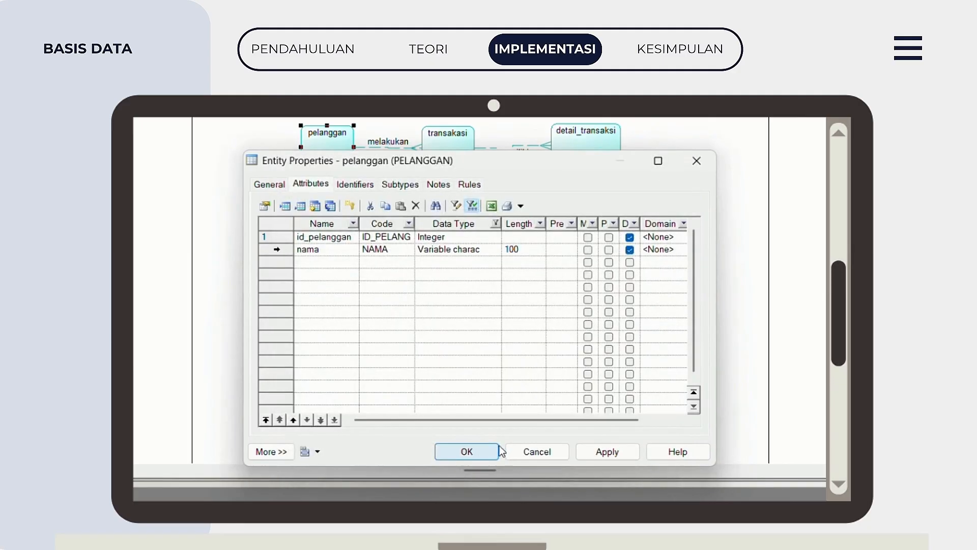
Add a third attribute named no_hp to pelanggan, with data type Variable characters and length 20.
{"action": "left_click", "coordinate": [314, 262]}
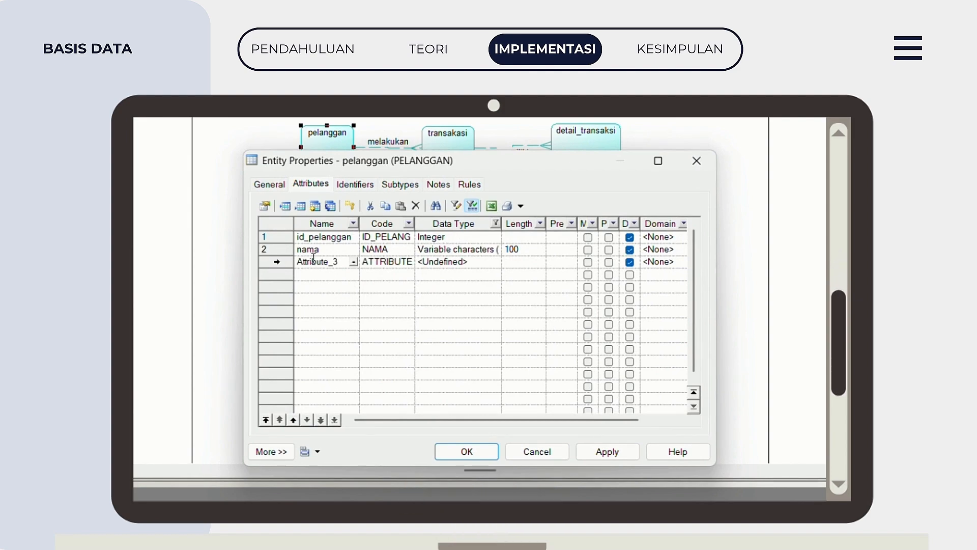
{"action": "left_click", "coordinate": [312, 262]}
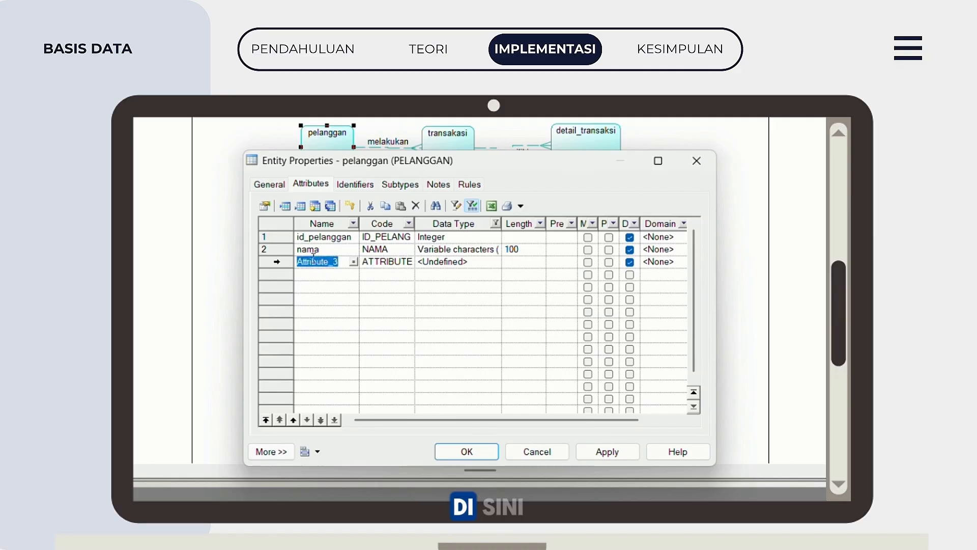
{"action": "type", "text": "no_hp"}
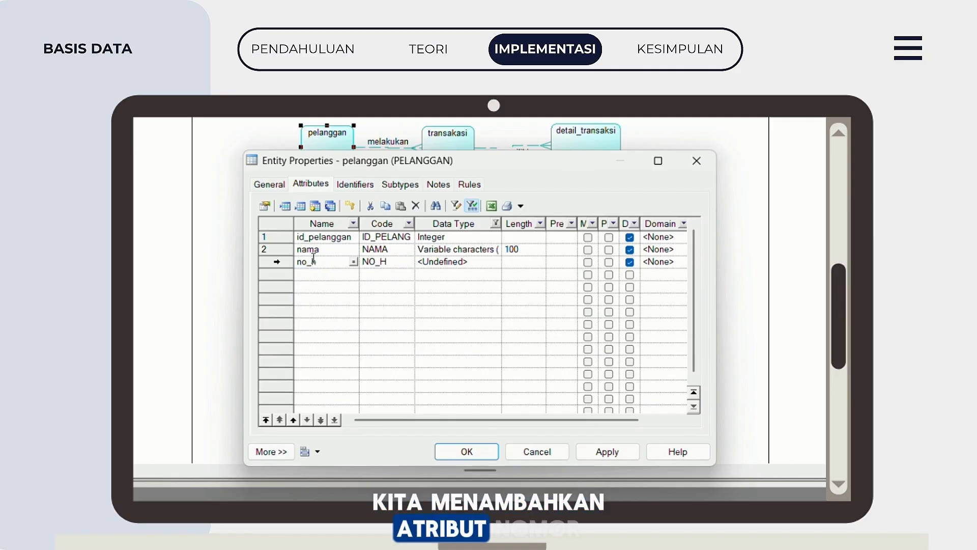
{"action": "left_click", "coordinate": [451, 268]}
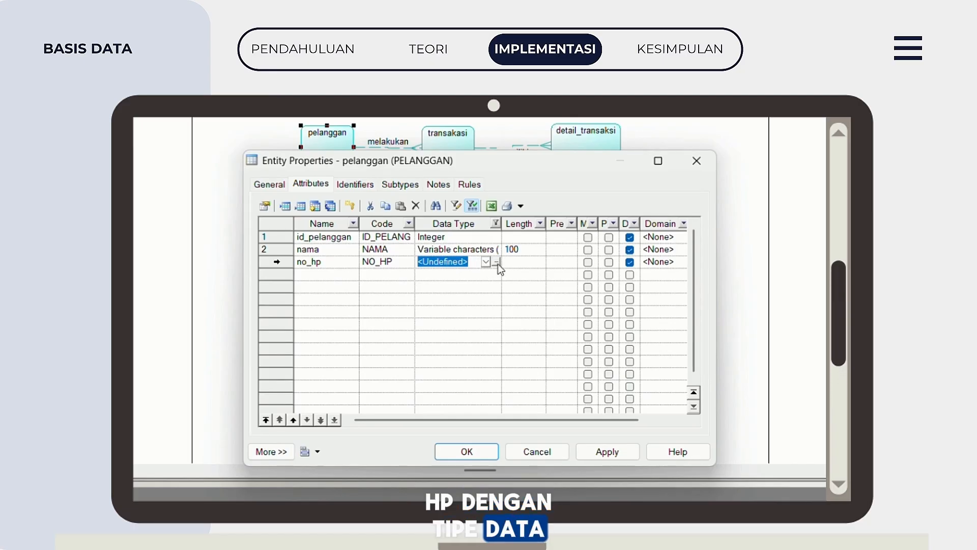
{"action": "left_click", "coordinate": [497, 264]}
{"action": "left_click", "coordinate": [436, 219]}
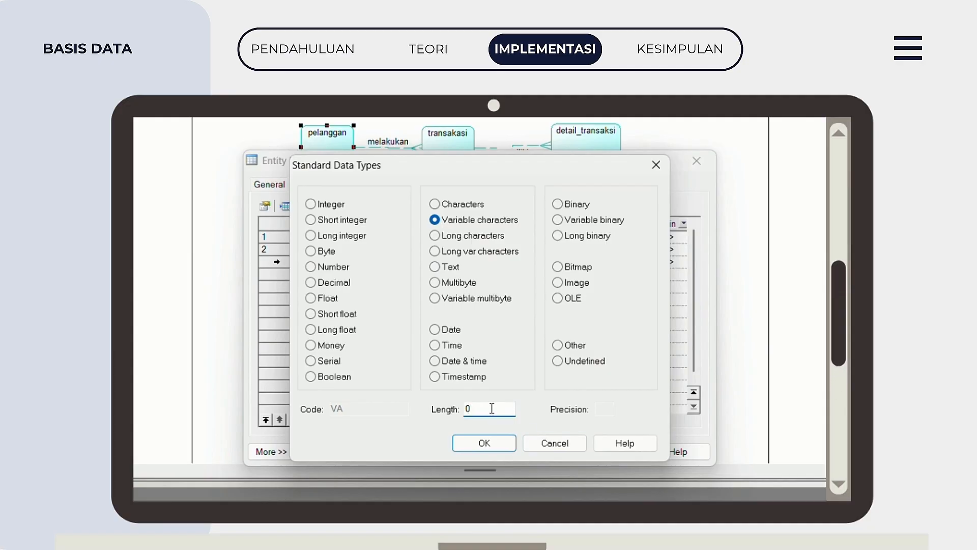
{"action": "left_click", "coordinate": [504, 446]}
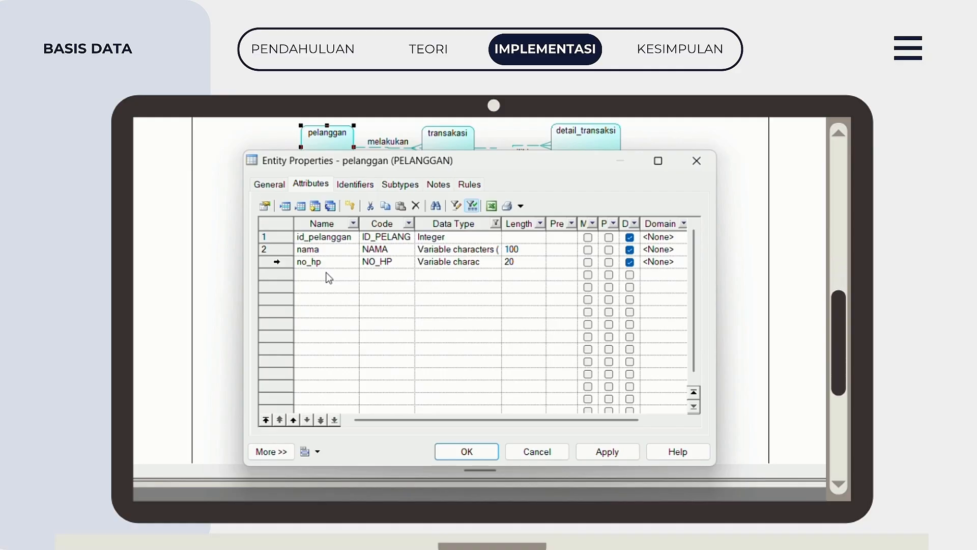
Add a fourth attribute named alamat to pelanggan, with data type Text and no length.
{"action": "left_click", "coordinate": [307, 275]}
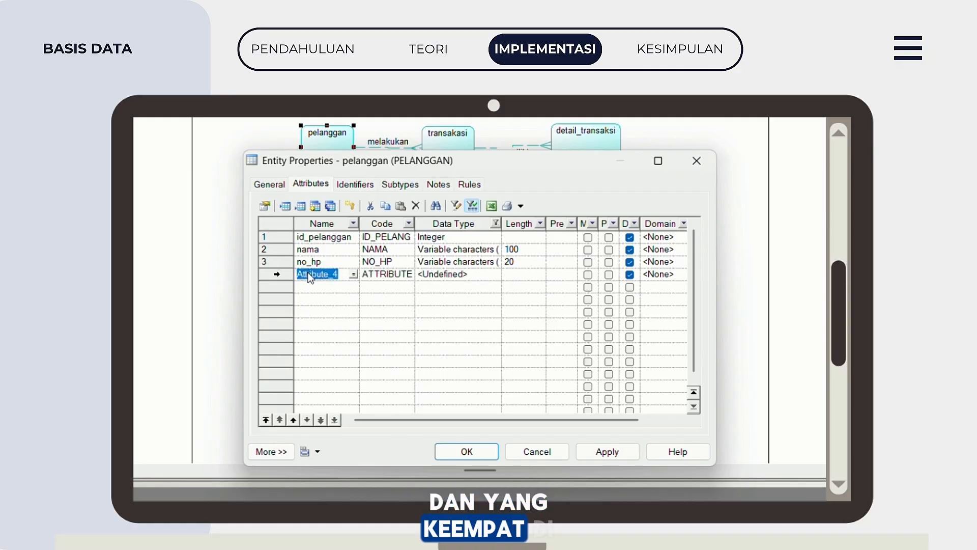
{"action": "left_click", "coordinate": [309, 275]}
{"action": "double_click", "coordinate": [309, 275]}
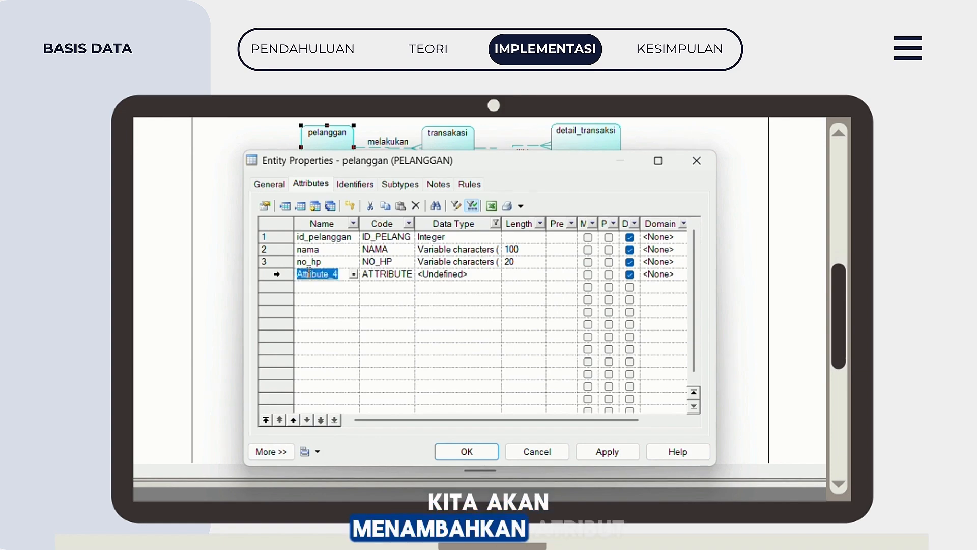
{"action": "type", "text": "alamat"}
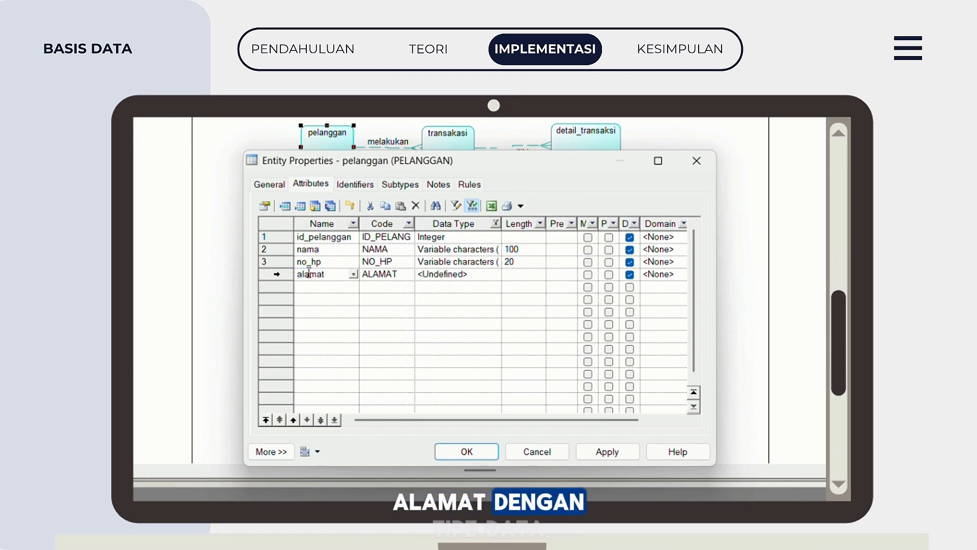
{"action": "left_click", "coordinate": [470, 273]}
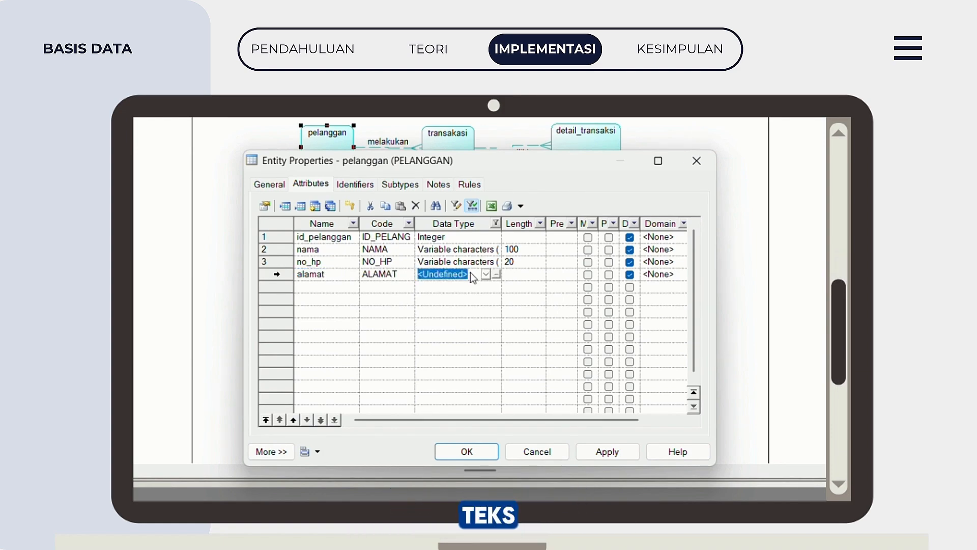
{"action": "left_click", "coordinate": [495, 275]}
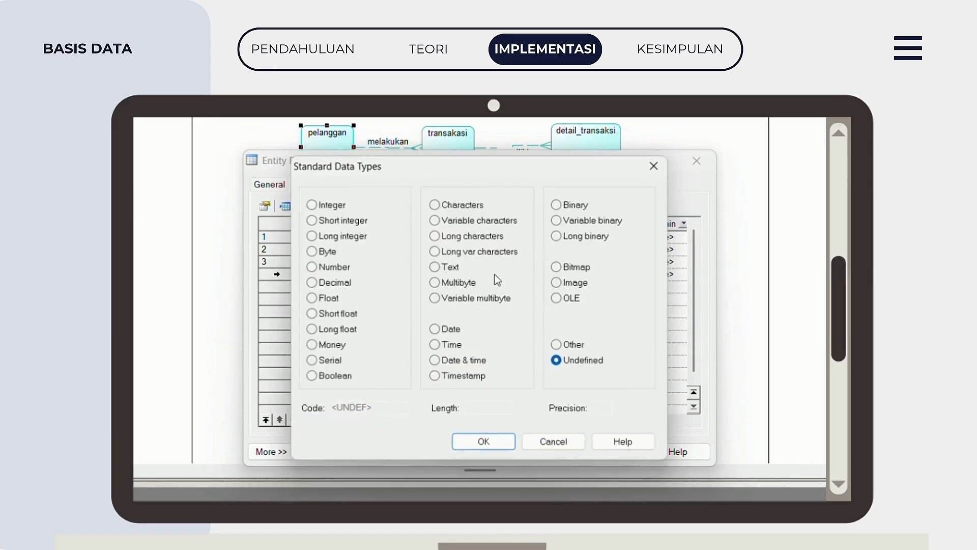
{"action": "left_click", "coordinate": [435, 266]}
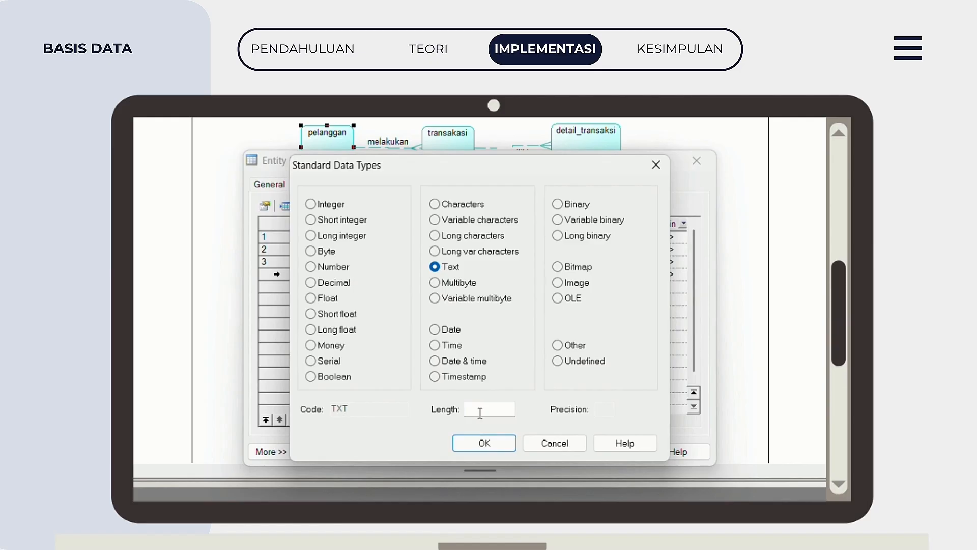
{"action": "left_click", "coordinate": [484, 444]}
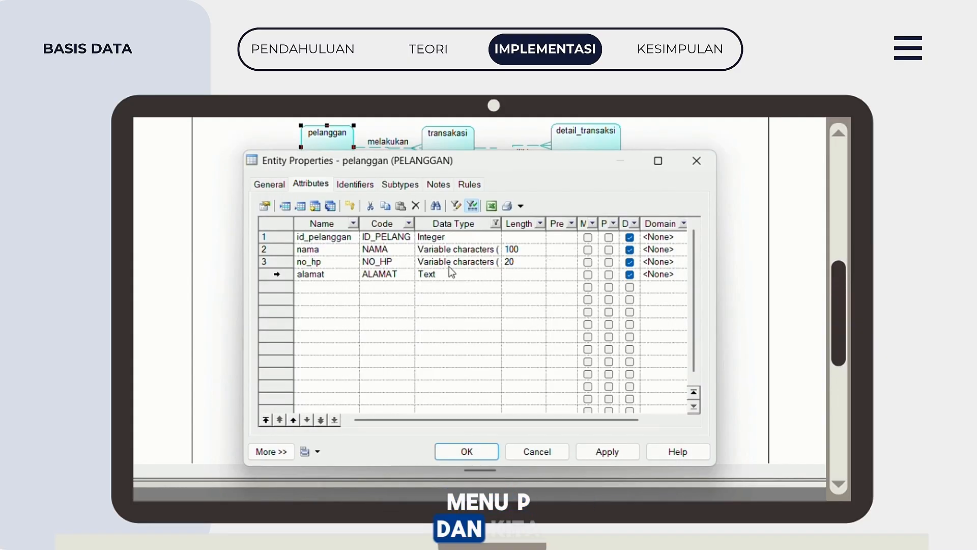
Make id_pelanggan the mandatory primary identifier of pelanggan and name the entity's identifier id_pelanggan.
{"action": "left_click", "coordinate": [609, 238]}
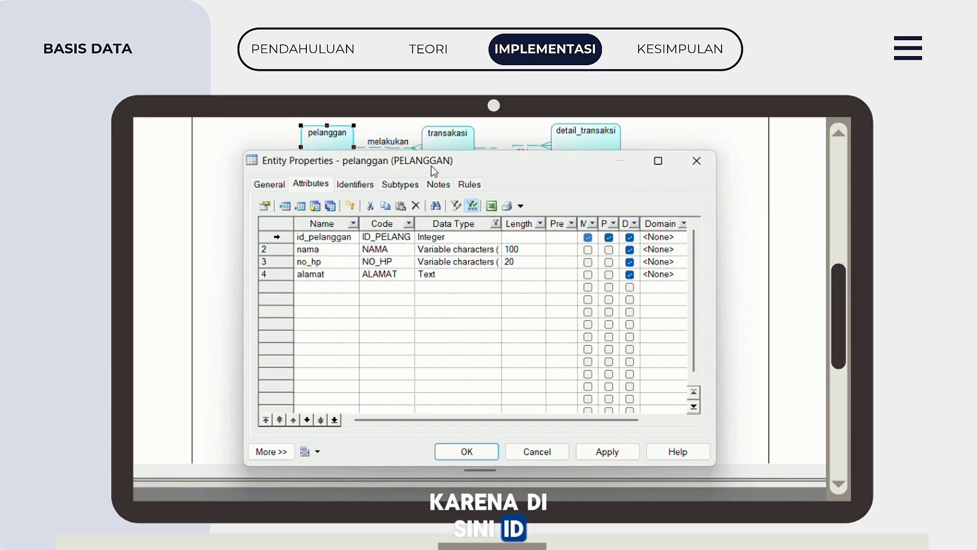
{"action": "left_click", "coordinate": [356, 185]}
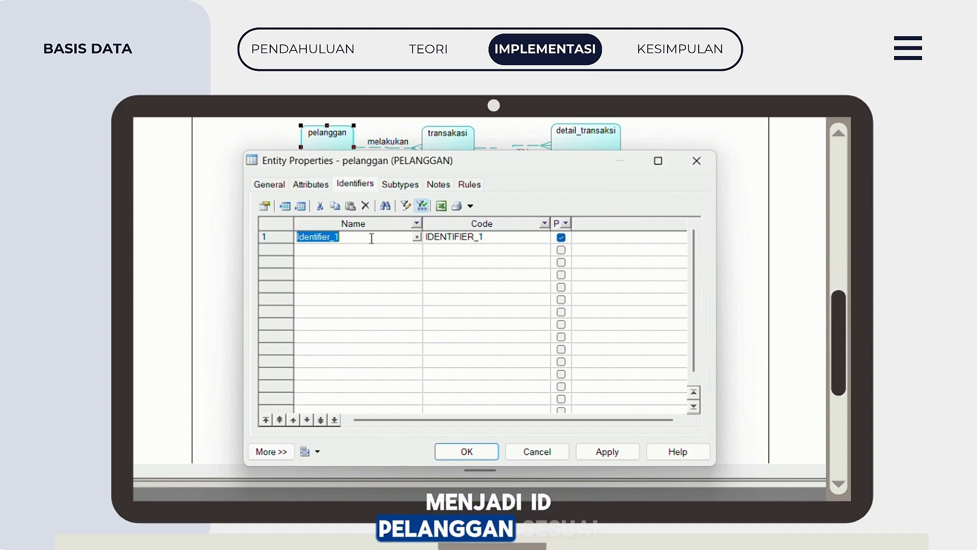
{"action": "type", "text": "id_"}
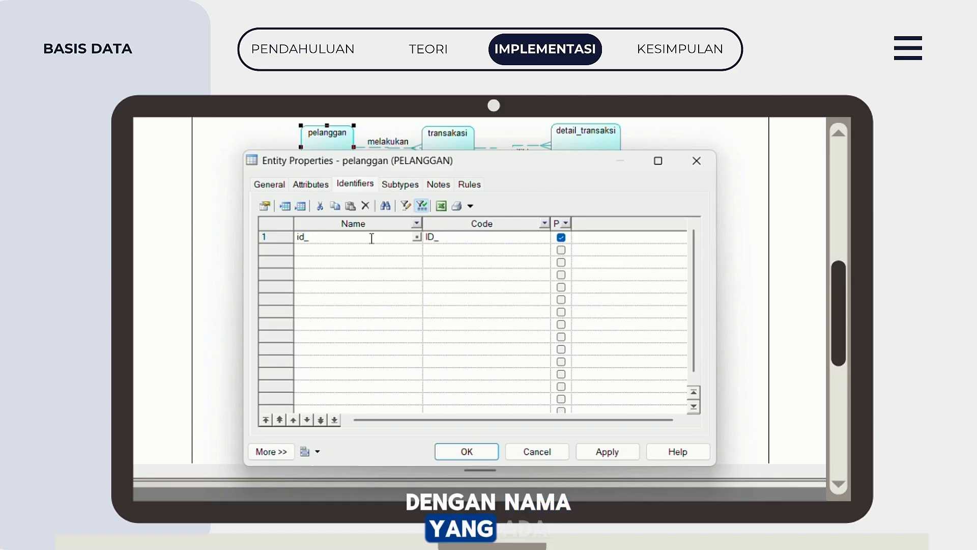
{"action": "type", "text": "pelanggan"}
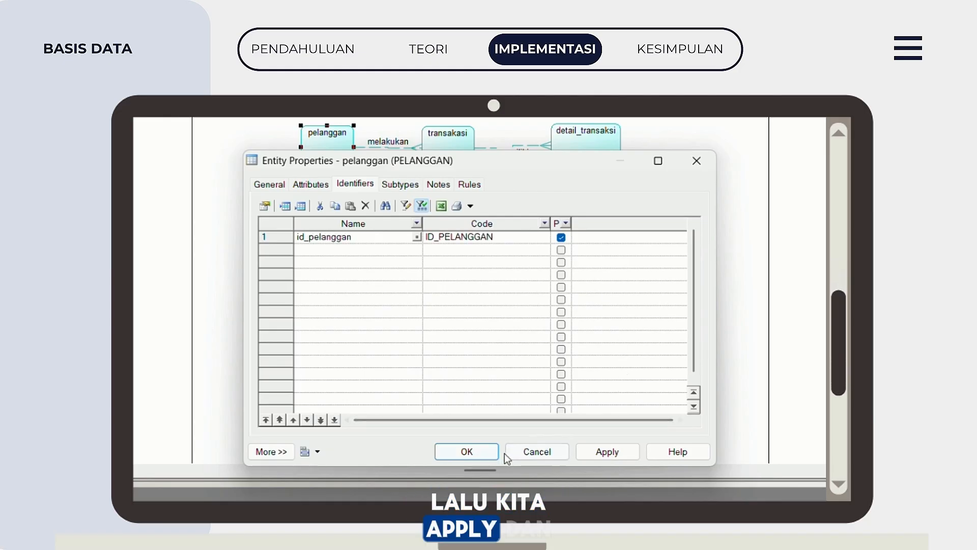
{"action": "left_click", "coordinate": [598, 456]}
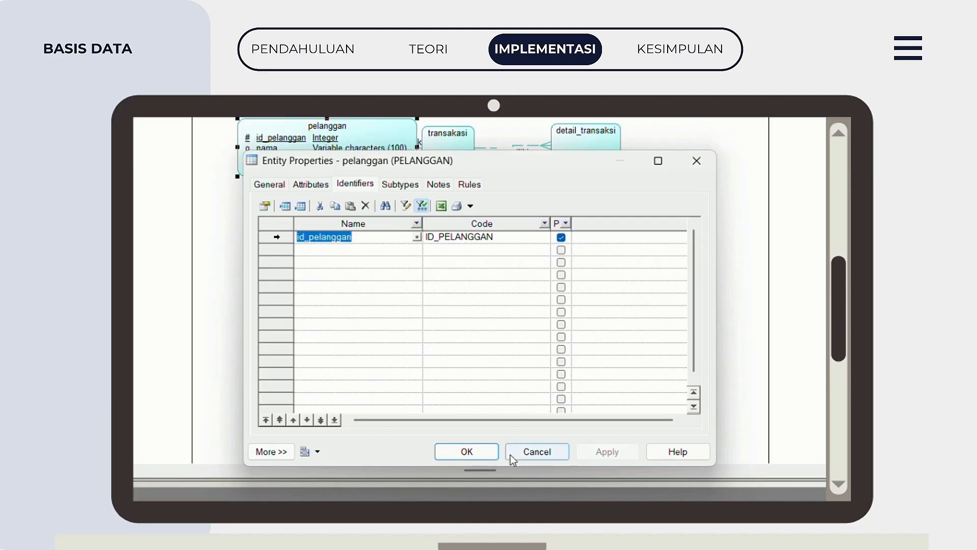
{"action": "left_click", "coordinate": [468, 455]}
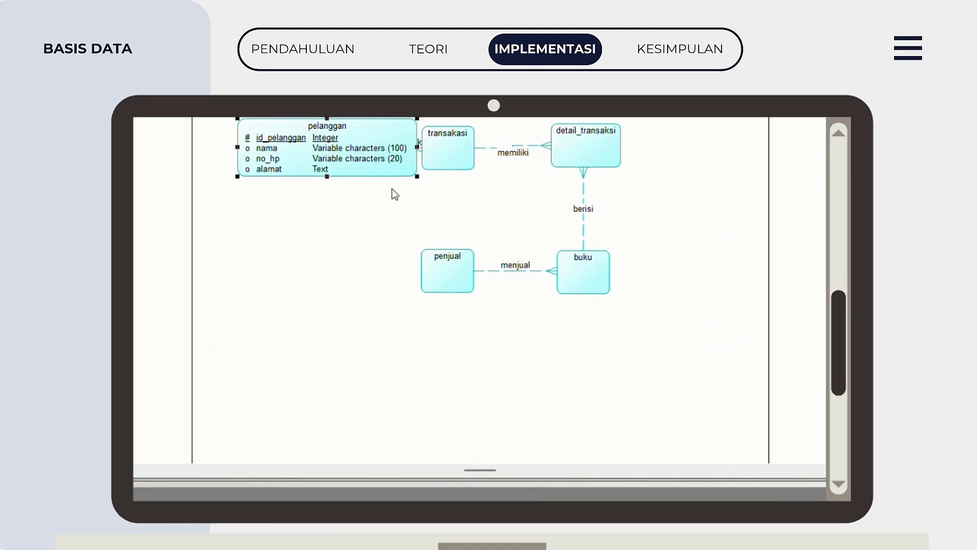
Move pelanggan away from transakasi in the diagram, and add an id_transaksi attribute with data type Integer to transakasi.
{"action": "left_click_drag", "start_coordinate": [316, 141], "coordinate": [244, 141]}
{"action": "double_click", "coordinate": [447, 145]}
{"action": "left_click", "coordinate": [388, 270]}
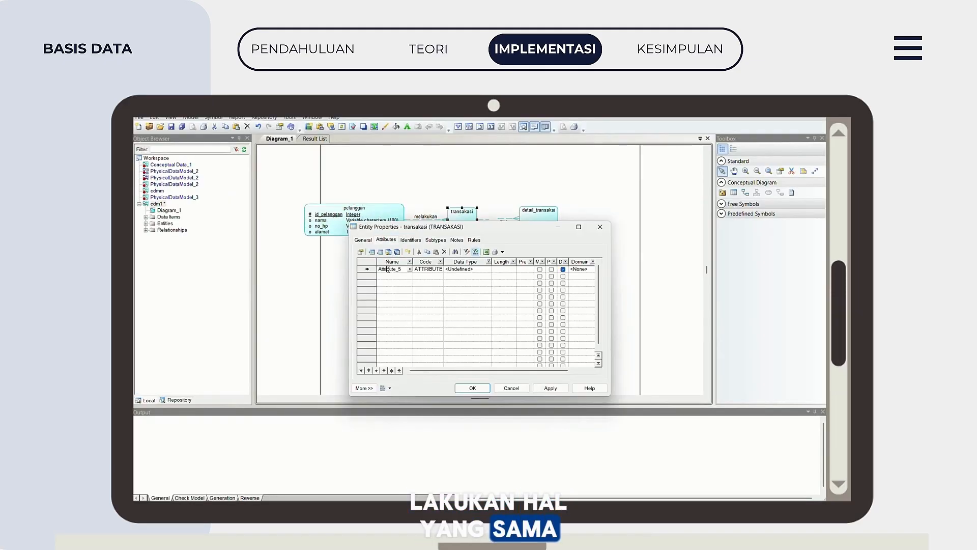
{"action": "type", "text": "id_transaksi"}
{"action": "left_click", "coordinate": [488, 270]}
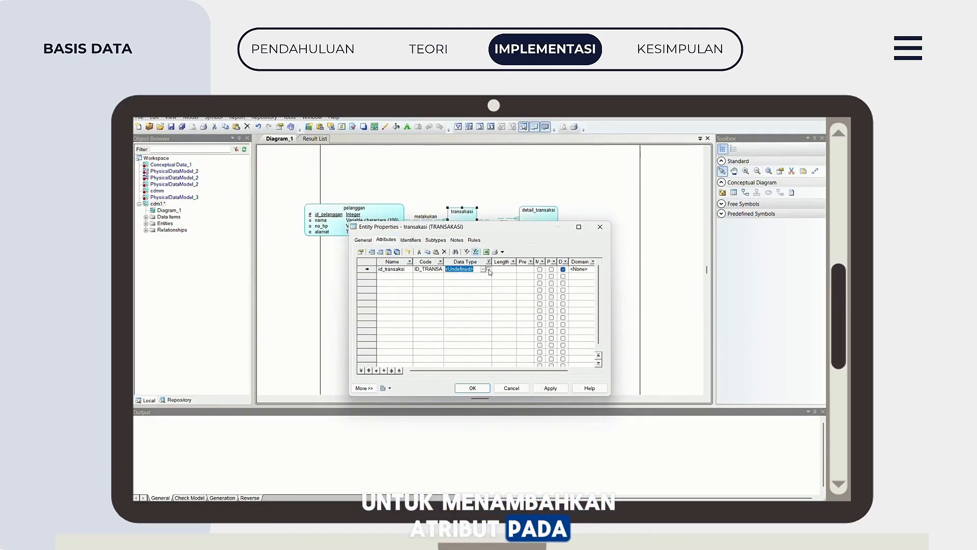
{"action": "left_click", "coordinate": [489, 270]}
{"action": "left_click", "coordinate": [478, 384]}
Add a second attribute named tanggal_transaksi to transakasi, with data type Date.
{"action": "left_click", "coordinate": [386, 276]}
{"action": "type", "text": "tang"}
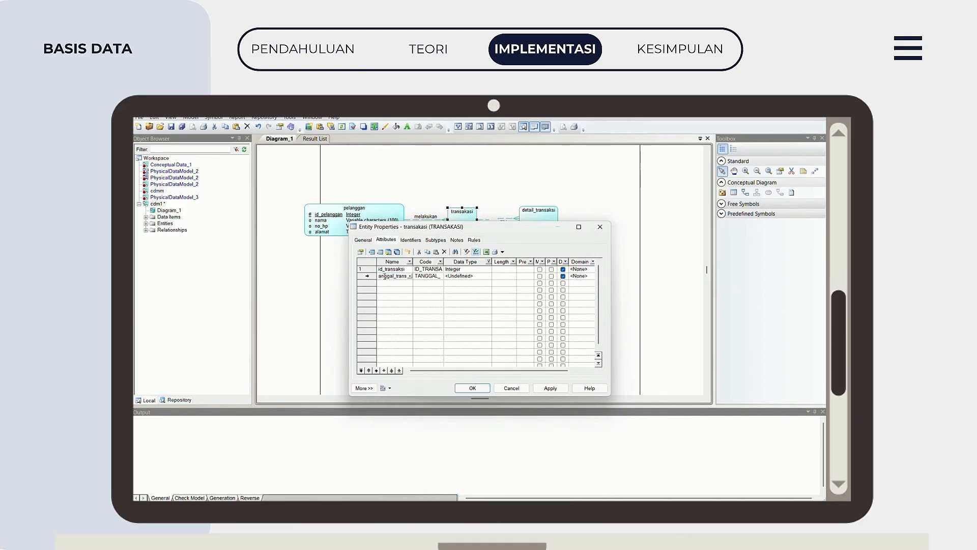
{"action": "left_click", "coordinate": [487, 276]}
{"action": "left_click", "coordinate": [490, 276]}
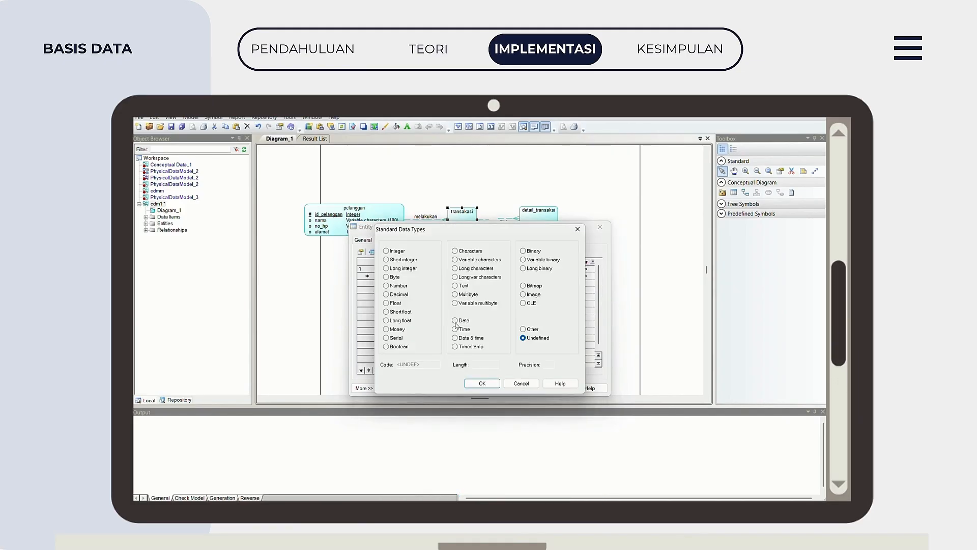
{"action": "left_click", "coordinate": [455, 321]}
{"action": "left_click", "coordinate": [482, 383]}
Add a third attribute named total_harga to transakasi, with data type Decimal.
{"action": "left_click", "coordinate": [389, 283]}
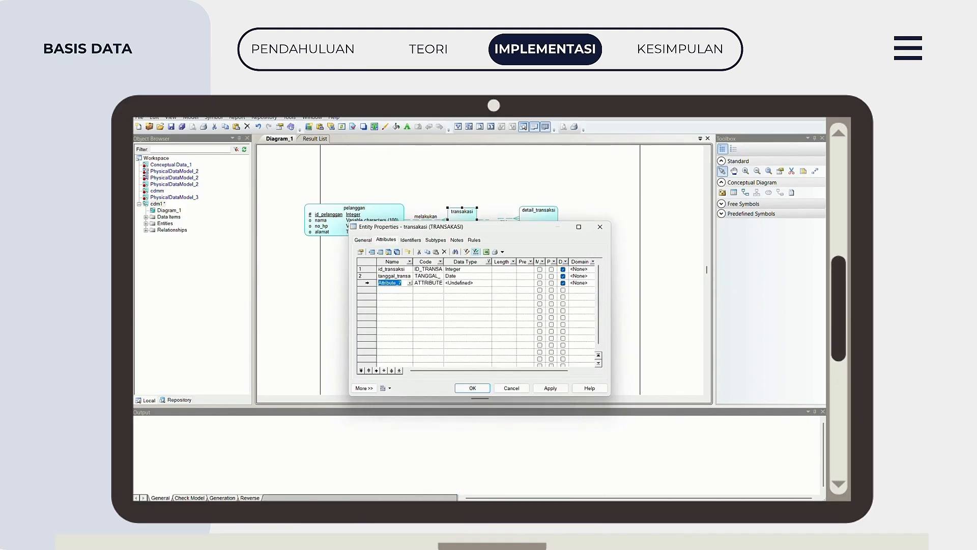
{"action": "left_click", "coordinate": [464, 284]}
{"action": "left_click", "coordinate": [489, 283]}
{"action": "left_click", "coordinate": [386, 294]}
{"action": "left_click", "coordinate": [482, 384]}
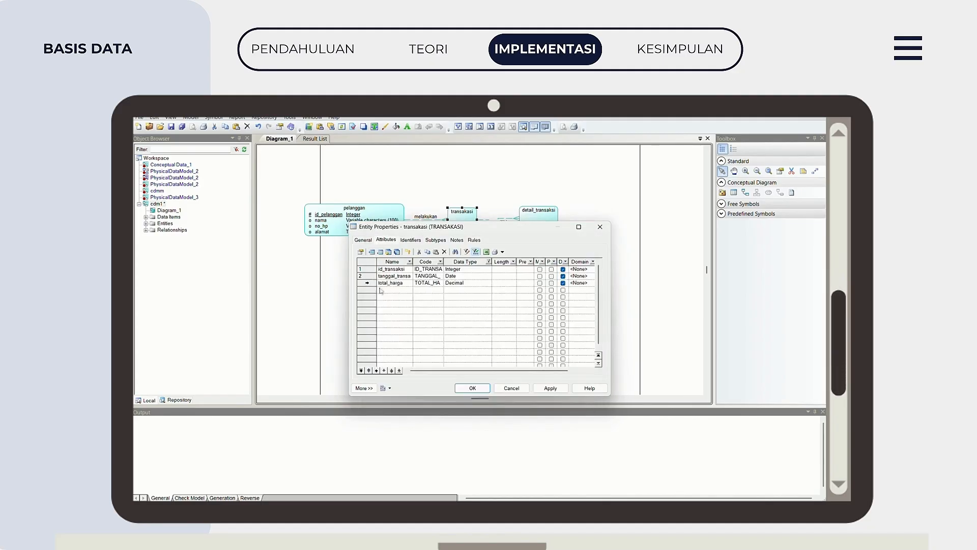
Make id_transaksi the primary identifier of transakasi and name the entity's identifier id_transaksi.
{"action": "left_click", "coordinate": [410, 239]}
{"action": "left_click", "coordinate": [405, 269]}
{"action": "type", "text": "id_transaksi"}
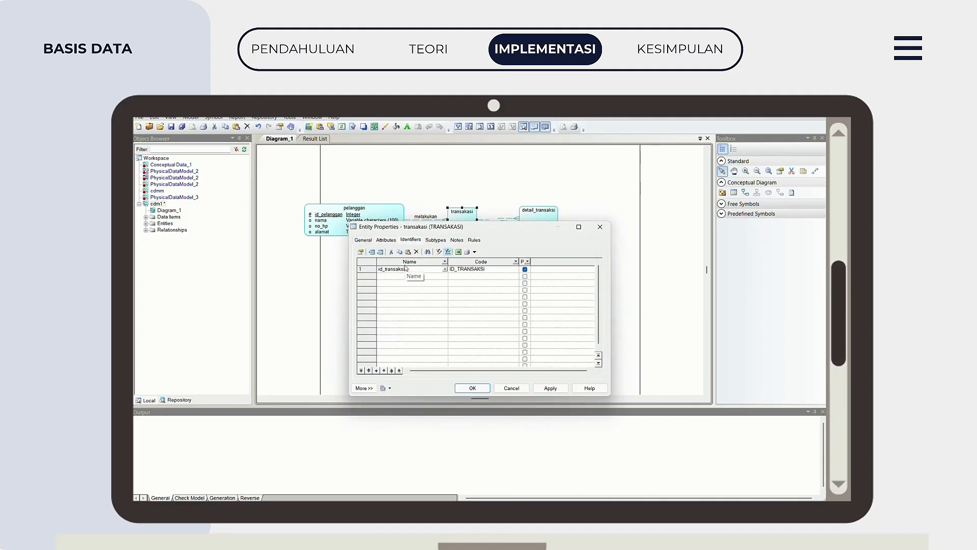
{"action": "left_click", "coordinate": [551, 388]}
{"action": "left_click", "coordinate": [473, 388]}
Add a first attribute named id_detail to the detail_transaksi entity, with data type Integer.
{"action": "double_click", "coordinate": [539, 213]}
{"action": "left_click", "coordinate": [386, 239]}
{"action": "left_click", "coordinate": [392, 268]}
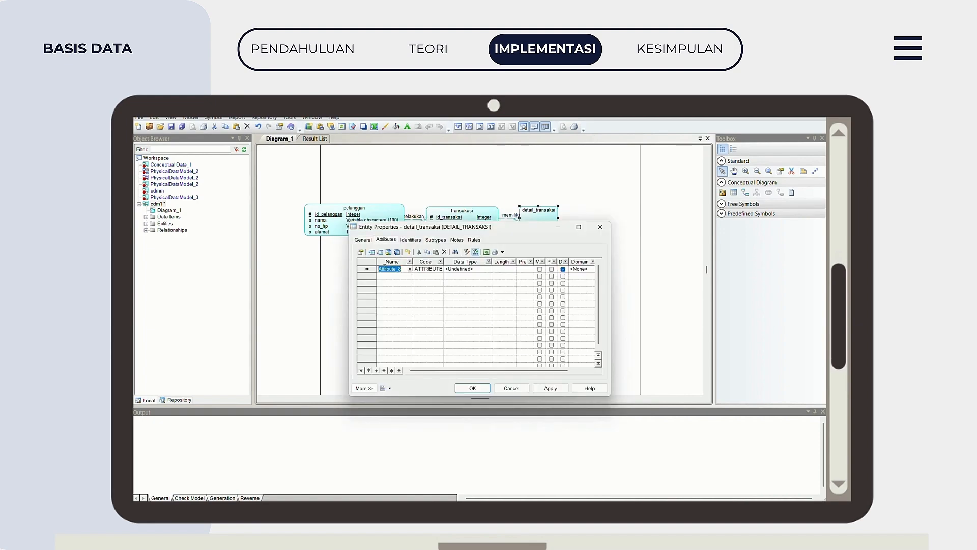
{"action": "left_click", "coordinate": [480, 270]}
{"action": "left_click", "coordinate": [489, 270]}
{"action": "left_click", "coordinate": [388, 249]}
{"action": "left_click", "coordinate": [482, 384]}
Add a second attribute named jumlah to detail_transaksi, with data type Integer.
{"action": "left_click", "coordinate": [386, 276]}
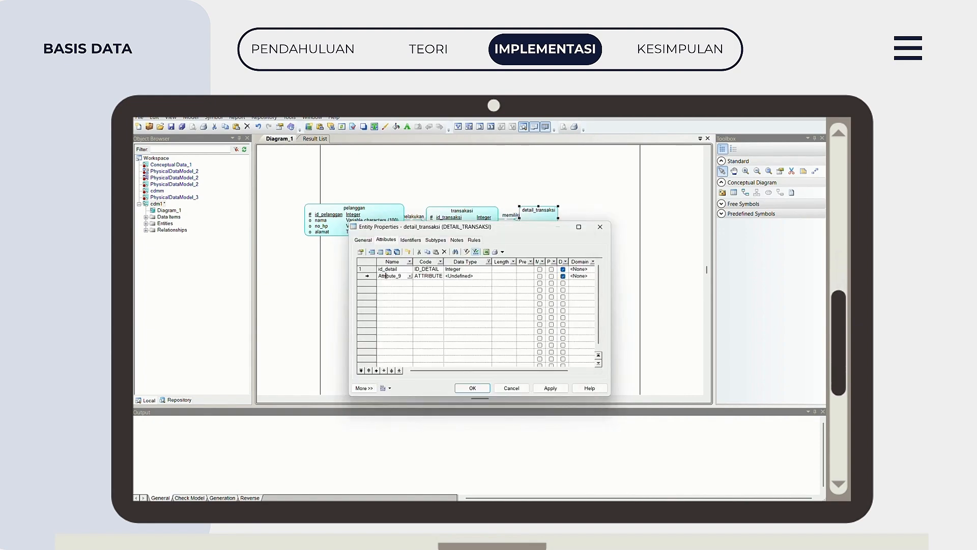
{"action": "left_click", "coordinate": [480, 276]}
{"action": "left_click", "coordinate": [489, 275]}
{"action": "left_click", "coordinate": [388, 249]}
{"action": "left_click", "coordinate": [482, 383]}
Add a third attribute named harga_satuan to detail_transaksi, with data type Decimal.
{"action": "left_click", "coordinate": [386, 283]}
{"action": "type", "text": "har"}
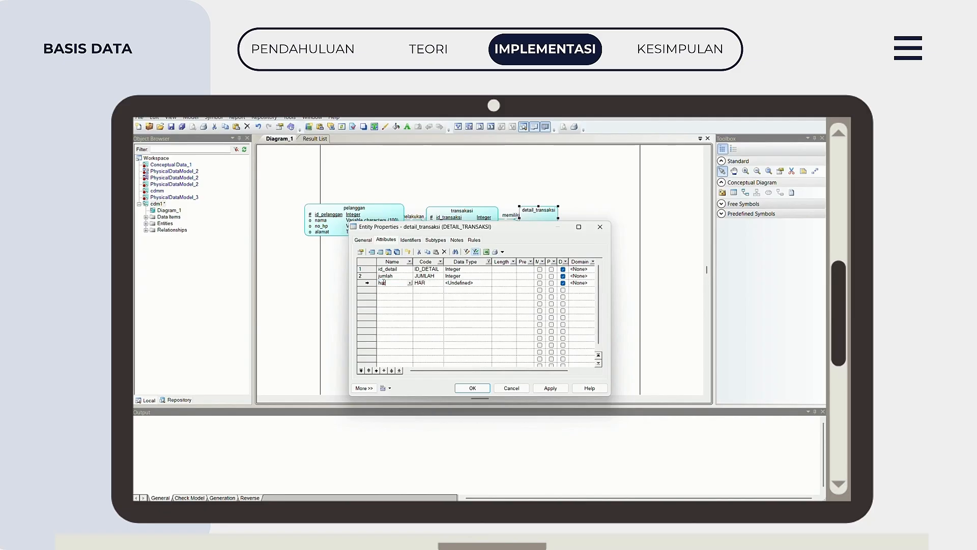
{"action": "type", "text": "ga_satuan"}
{"action": "left_click", "coordinate": [480, 283]}
{"action": "left_click", "coordinate": [489, 282]}
{"action": "left_click", "coordinate": [388, 303]}
{"action": "left_click", "coordinate": [482, 383]}
Add a Decimal attribute named subtotal to detail_transaksi and make id_detail the entity's primary identifier.
{"action": "left_click", "coordinate": [386, 290]}
{"action": "type", "text": "sub"}
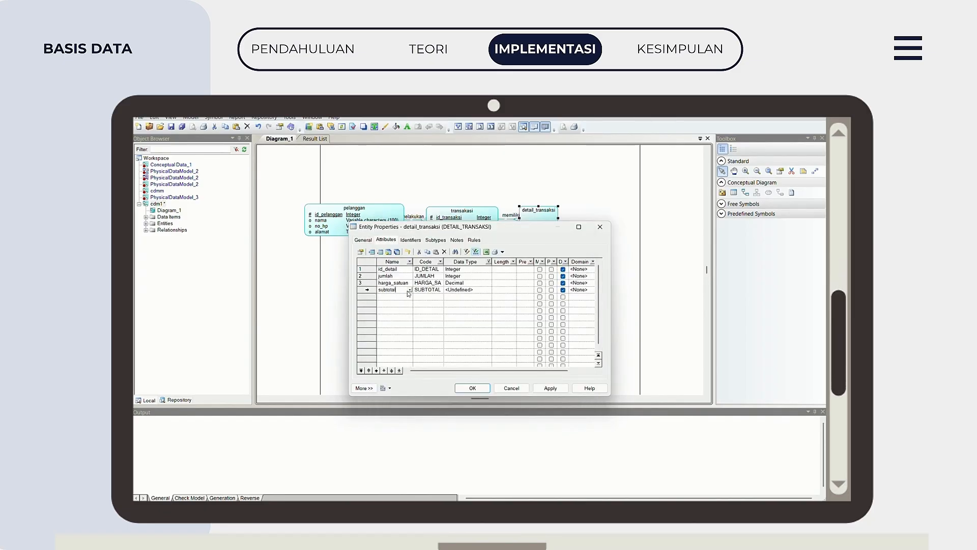
{"action": "type", "text": "total"}
{"action": "left_click", "coordinate": [481, 290]}
{"action": "left_click", "coordinate": [489, 290]}
{"action": "left_click", "coordinate": [388, 303]}
{"action": "left_click", "coordinate": [482, 383]}
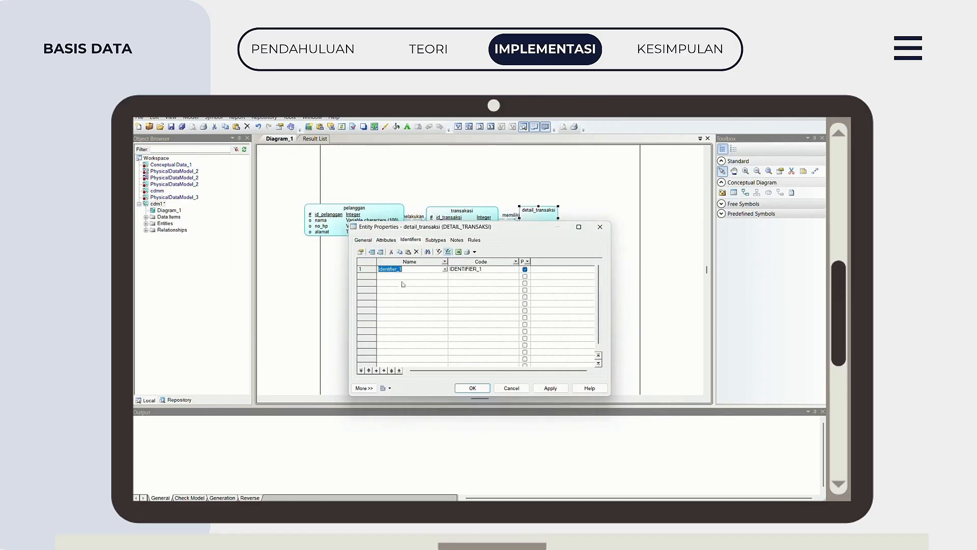
{"action": "left_click", "coordinate": [472, 388]}
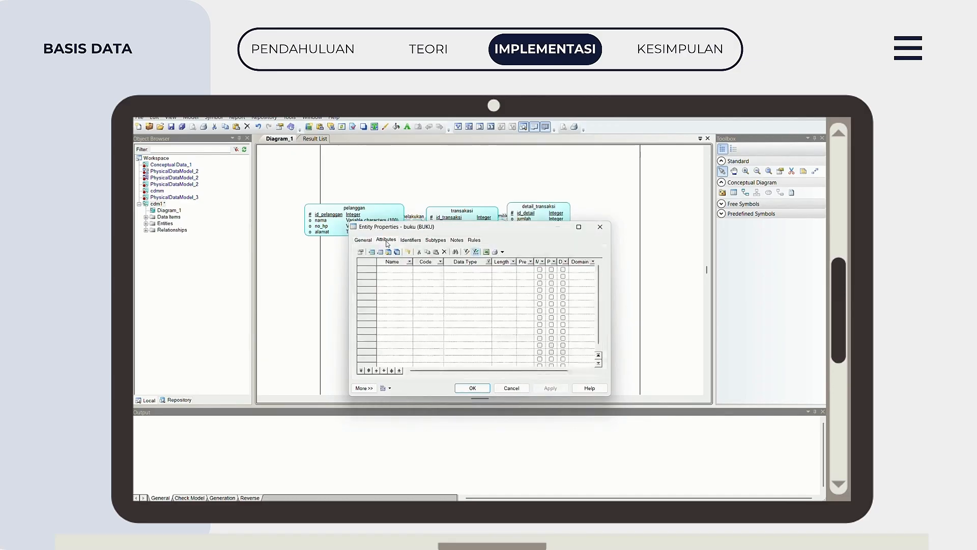
Add a first attribute named id_buku to the buku entity, with data type Integer.
{"action": "left_click", "coordinate": [387, 269]}
{"action": "type", "text": "id_buku"}
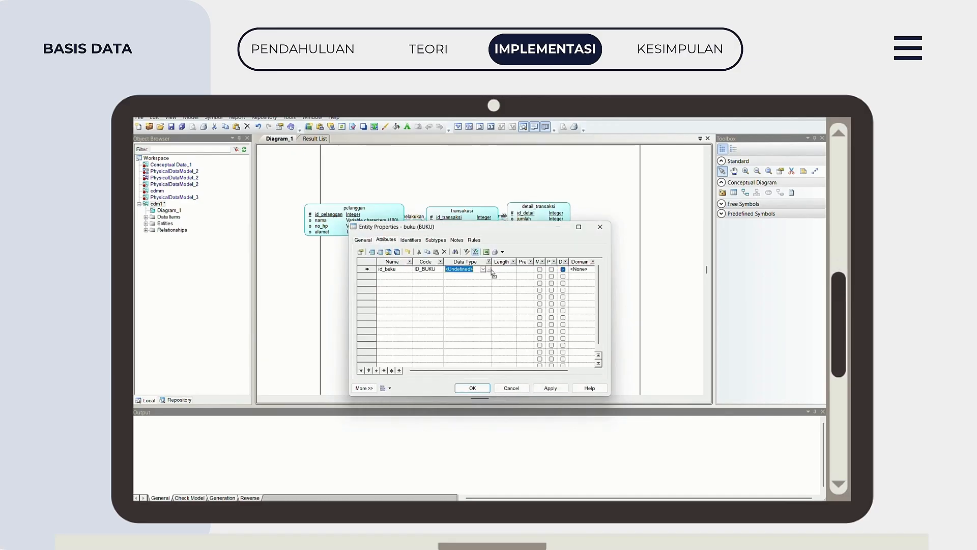
{"action": "left_click", "coordinate": [490, 269]}
{"action": "left_click", "coordinate": [388, 252]}
{"action": "left_click", "coordinate": [482, 383]}
Add a second attribute named judul_buku to buku, with data type Variable characters and length 200.
{"action": "left_click", "coordinate": [391, 275]}
{"action": "type", "text": "judul_buku"}
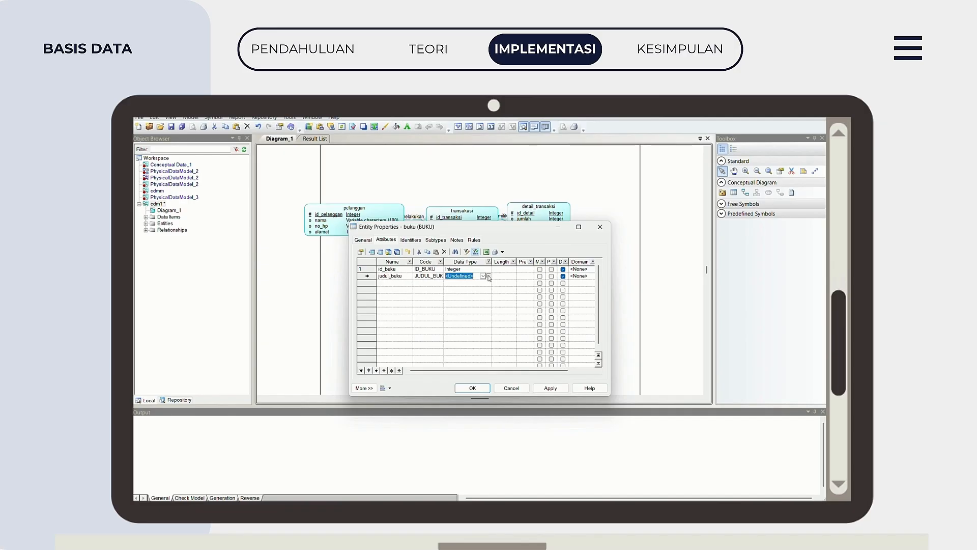
{"action": "left_click", "coordinate": [489, 277]}
{"action": "left_click", "coordinate": [459, 260]}
{"action": "left_click", "coordinate": [485, 365]}
{"action": "type", "text": "200"}
{"action": "left_click", "coordinate": [482, 383]}
Add a third attribute named penulis to buku, with data type Variable characters and length 100.
{"action": "left_click", "coordinate": [386, 282]}
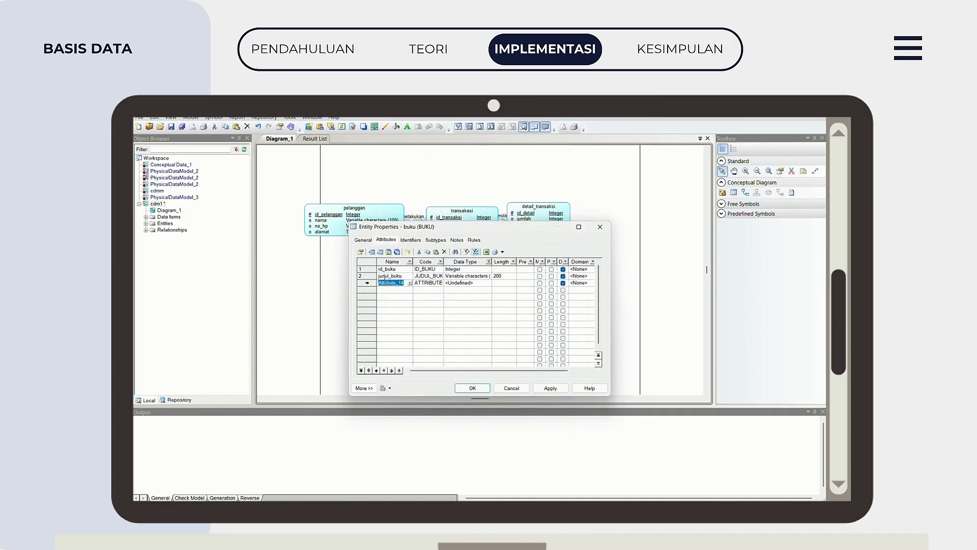
{"action": "left_click", "coordinate": [490, 283]}
{"action": "left_click", "coordinate": [459, 261]}
{"action": "left_click", "coordinate": [484, 365]}
{"action": "type", "text": "100"}
{"action": "left_click", "coordinate": [482, 383]}
Add a fourth attribute named penerbit to buku, with data type Variable characters and length 100.
{"action": "double_click", "coordinate": [390, 289]}
{"action": "type", "text": "penerbit"}
{"action": "left_click", "coordinate": [472, 289]}
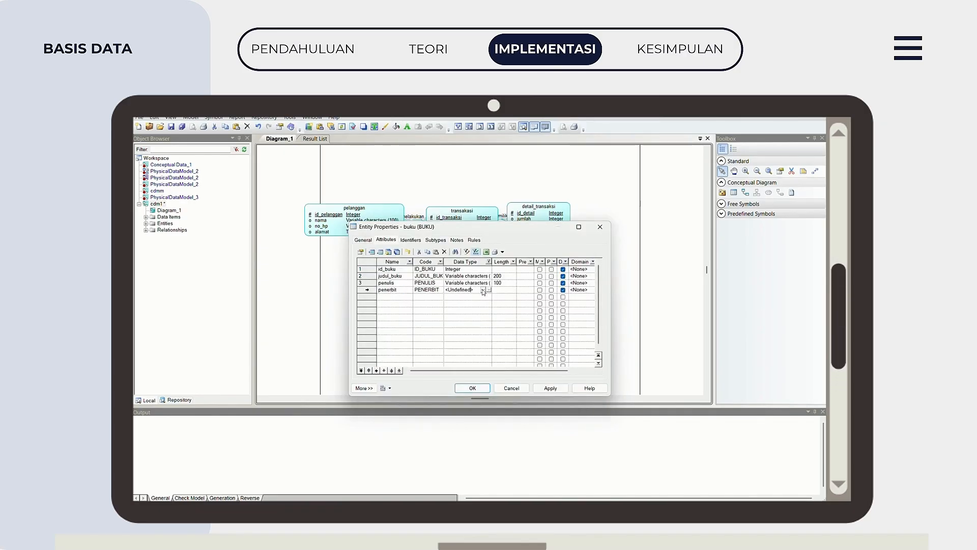
{"action": "left_click", "coordinate": [488, 289]}
{"action": "left_click", "coordinate": [482, 384]}
Add a fifth attribute named tahun_terbit to buku, with data type Integer.
{"action": "left_click", "coordinate": [388, 296]}
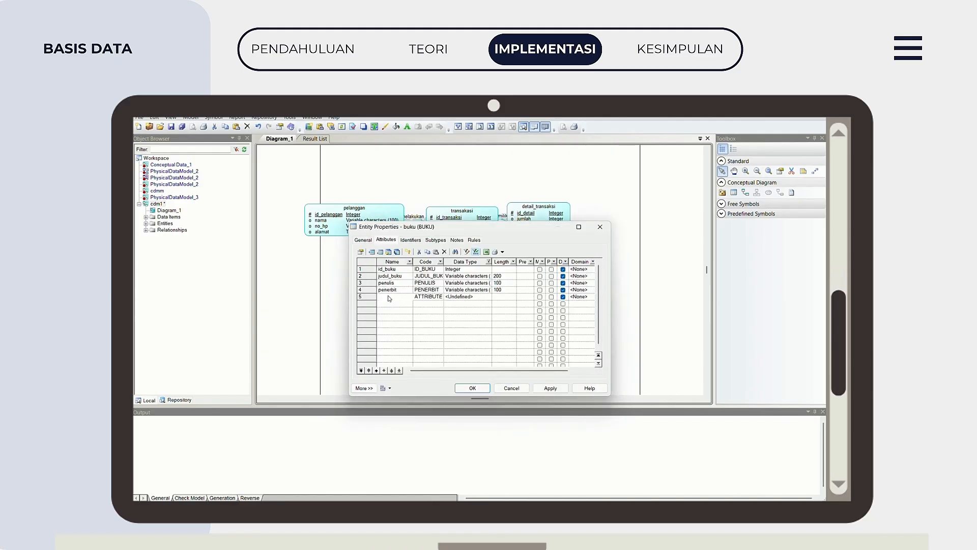
{"action": "left_click", "coordinate": [488, 297]}
{"action": "left_click", "coordinate": [488, 296]}
{"action": "left_click", "coordinate": [386, 251]}
{"action": "left_click", "coordinate": [482, 383]}
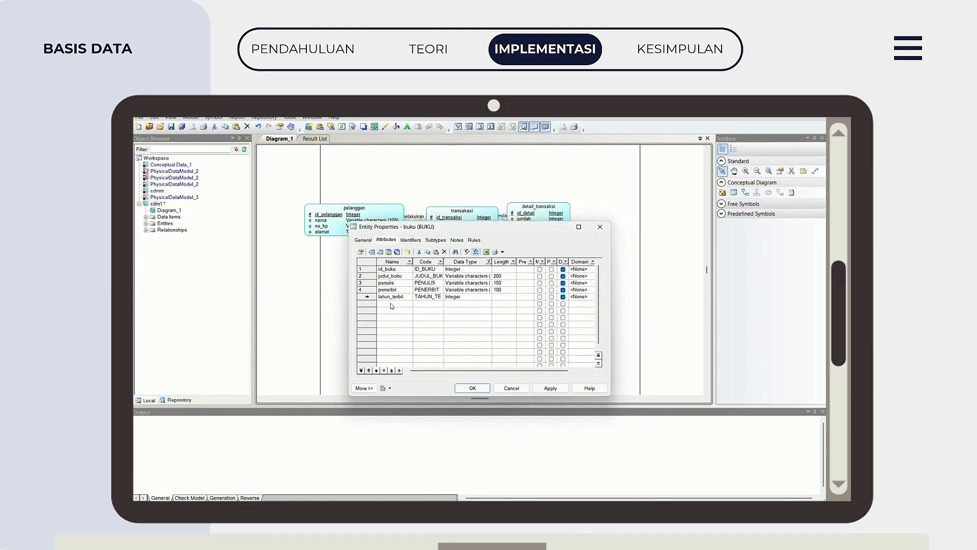
Add a sixth attribute named stok to buku, with data type Integer.
{"action": "left_click", "coordinate": [390, 303]}
{"action": "type", "text": "stok"}
{"action": "left_click", "coordinate": [486, 303]}
{"action": "left_click", "coordinate": [488, 303]}
Add a seventh attribute named harga to buku with data type Decimal, and make id_buku the primary identifier.
{"action": "left_click", "coordinate": [393, 313]}
{"action": "type", "text": "harga"}
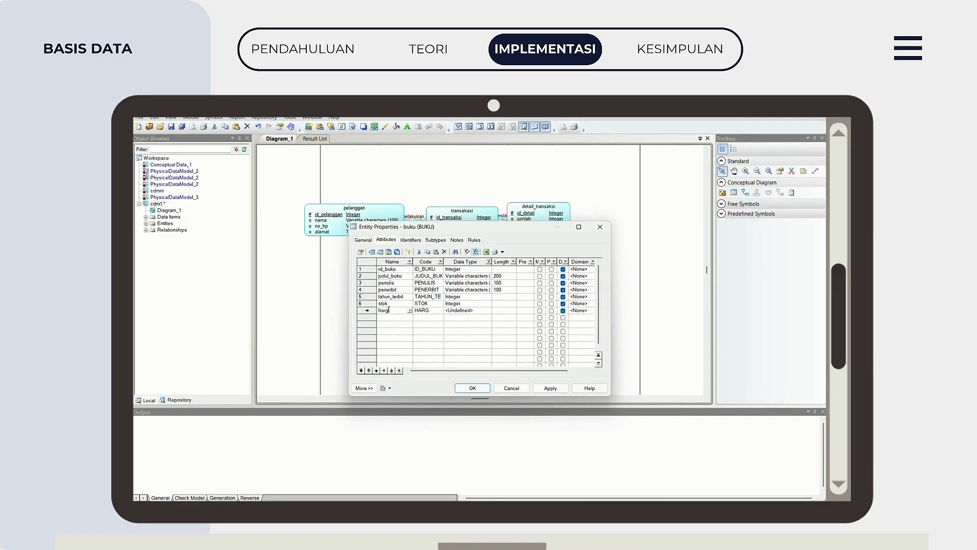
{"action": "left_click", "coordinate": [466, 311]}
{"action": "left_click", "coordinate": [482, 310]}
{"action": "left_click", "coordinate": [394, 295]}
{"action": "left_click", "coordinate": [483, 384]}
{"action": "left_click", "coordinate": [552, 269]}
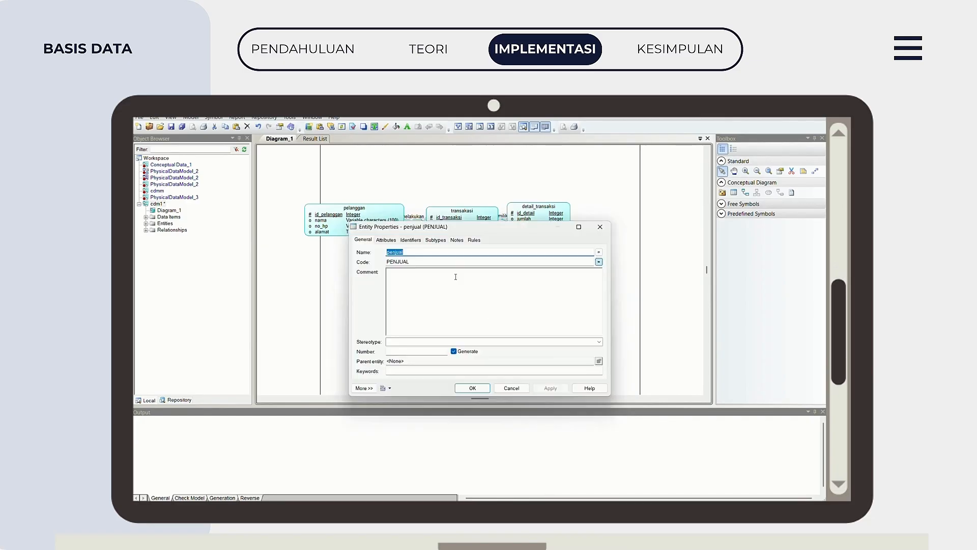
Add a first attribute named id_penjual to the penjual entity, with data type Integer.
{"action": "left_click", "coordinate": [386, 240]}
{"action": "left_click", "coordinate": [393, 269]}
{"action": "type", "text": "id_penjual"}
{"action": "left_click", "coordinate": [466, 269]}
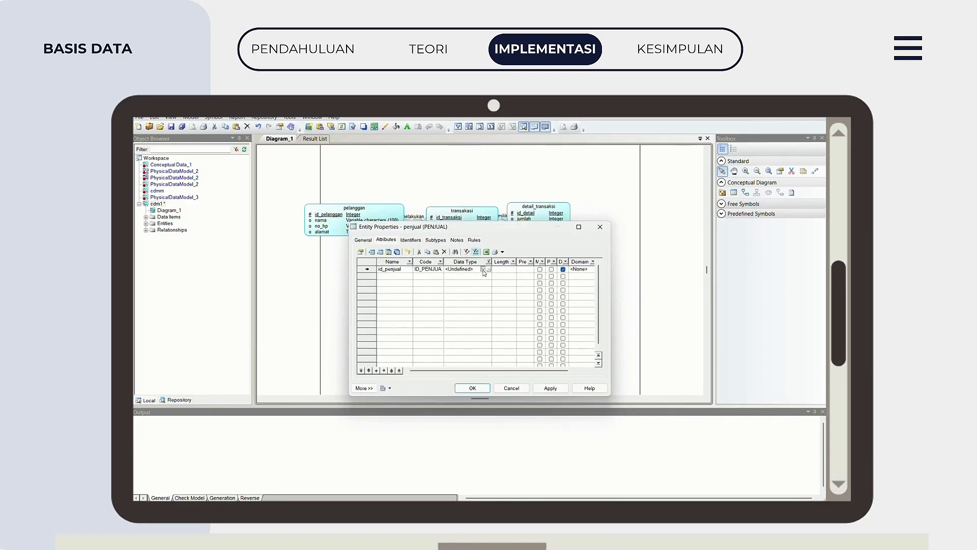
{"action": "left_click", "coordinate": [485, 268]}
{"action": "left_click", "coordinate": [392, 251]}
{"action": "left_click", "coordinate": [482, 383]}
Add a second attribute named nama_penjual to penjual, with data type Variable characters and length 100.
{"action": "left_click", "coordinate": [392, 276]}
{"action": "type", "text": "nama_penjual"}
{"action": "left_click", "coordinate": [471, 278]}
{"action": "left_click", "coordinate": [480, 276]}
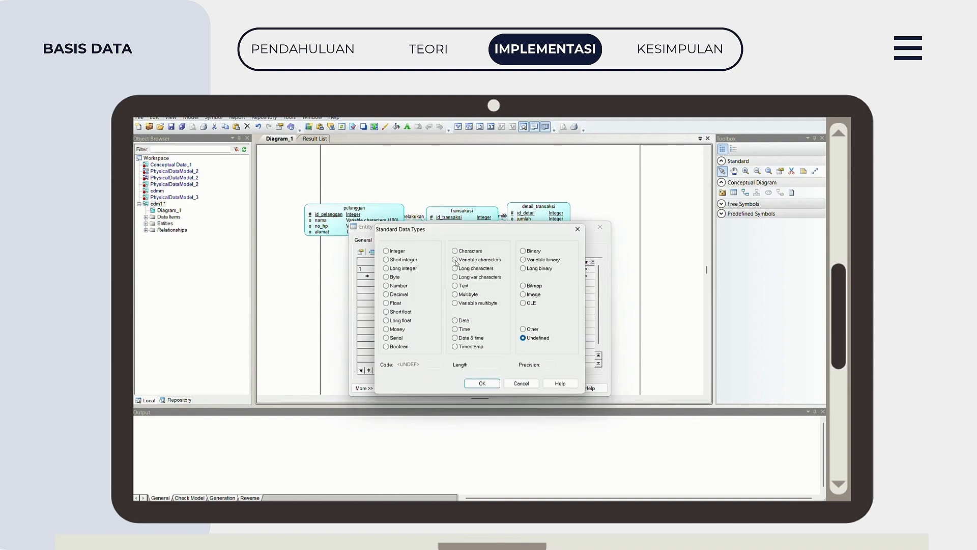
{"action": "left_click", "coordinate": [457, 259]}
{"action": "left_click", "coordinate": [484, 364]}
{"action": "type", "text": "100"}
{"action": "left_click", "coordinate": [482, 383]}
Add a third attribute named no_telp to penjual, with data type Variable characters and length 20.
{"action": "left_click", "coordinate": [394, 283]}
{"action": "type", "text": "no_telp"}
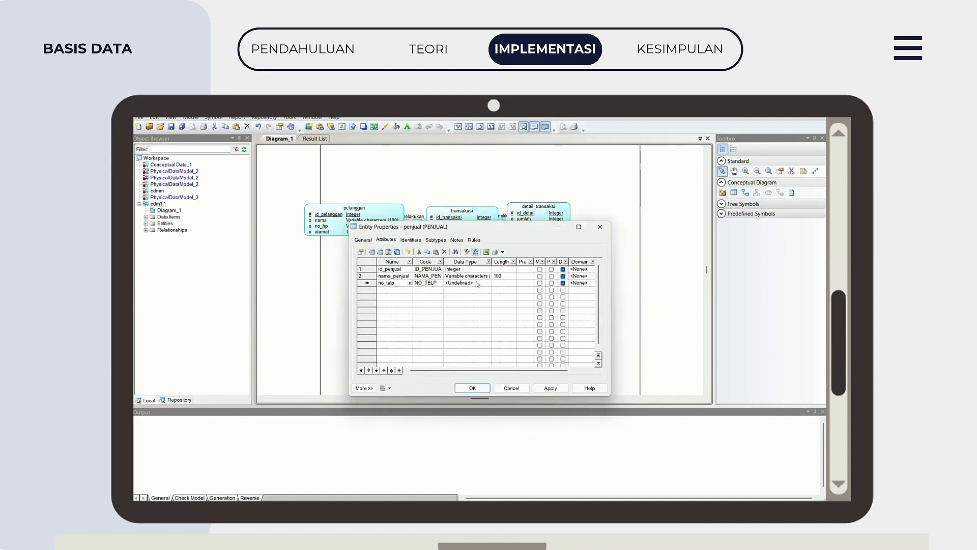
{"action": "left_click", "coordinate": [476, 284]}
{"action": "left_click", "coordinate": [489, 283]}
{"action": "left_click", "coordinate": [457, 259]}
{"action": "type", "text": "20"}
{"action": "left_click", "coordinate": [482, 384]}
Add a fourth attribute named alamat to penjual, with data type Text.
{"action": "left_click", "coordinate": [393, 290]}
{"action": "type", "text": "alamat"}
{"action": "left_click", "coordinate": [474, 290]}
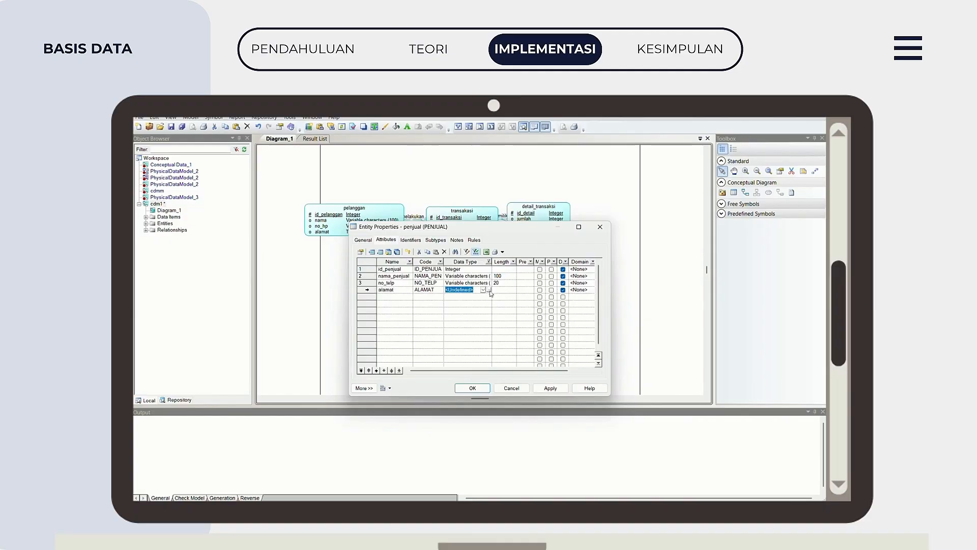
{"action": "left_click", "coordinate": [490, 290]}
{"action": "left_click", "coordinate": [457, 286]}
{"action": "left_click", "coordinate": [482, 384]}
Make id_penjual the primary identifier of penjual and name the entity's identifier id_penjual.
{"action": "left_click", "coordinate": [551, 269]}
{"action": "left_click", "coordinate": [410, 239]}
{"action": "left_click", "coordinate": [403, 269]}
{"action": "type", "text": "id_penjual"}
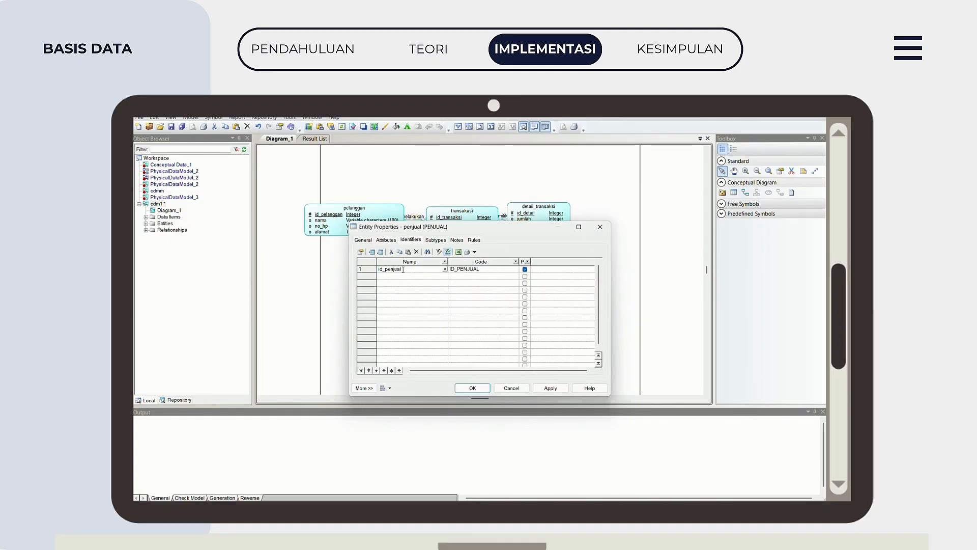
{"action": "left_click", "coordinate": [472, 388]}
Spread out the diagram by moving penjual beneath pelanggan and shifting detail_transaksi and buku farther right.
{"action": "left_click_drag", "start_coordinate": [474, 282], "coordinate": [381, 284]}
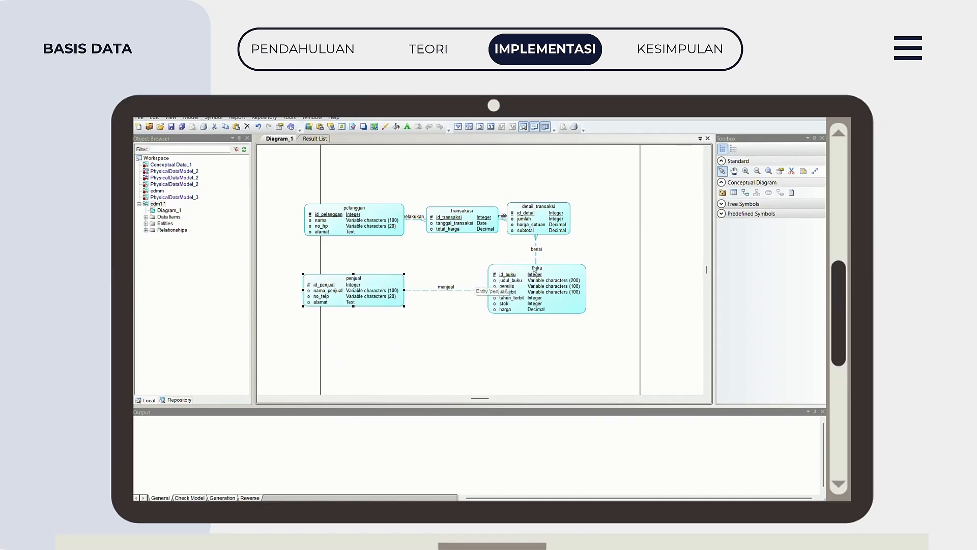
{"action": "left_click_drag", "start_coordinate": [553, 219], "coordinate": [588, 221]}
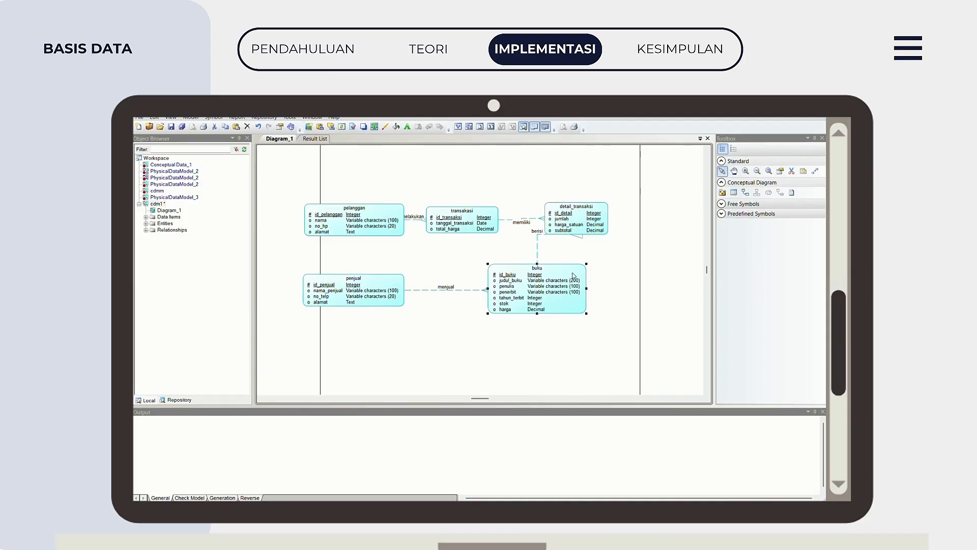
{"action": "left_click_drag", "start_coordinate": [570, 275], "coordinate": [610, 277]}
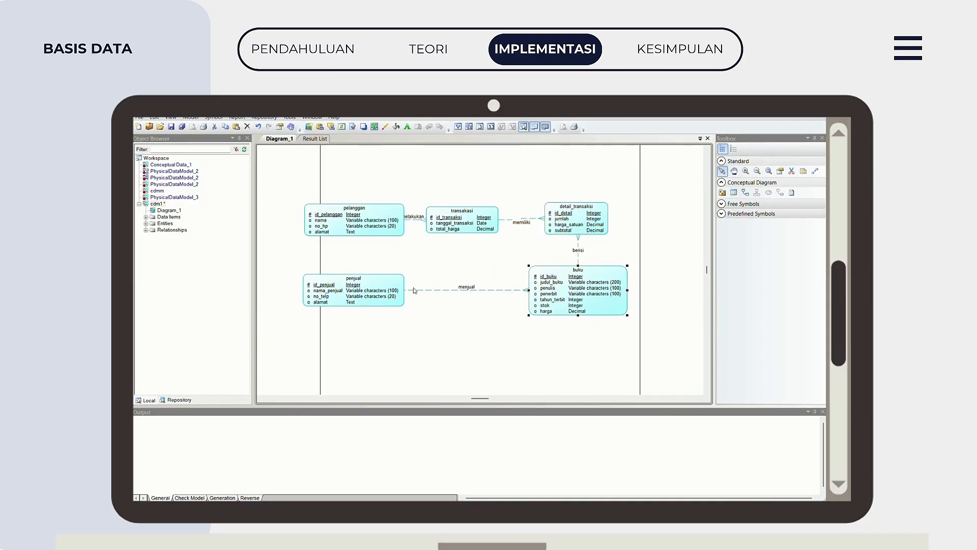
Shift penjual slightly towards buku and move pelanggan farther from transakasi to clear the melakukan relationship label.
{"action": "left_click", "coordinate": [384, 286]}
{"action": "left_click_drag", "start_coordinate": [384, 285], "coordinate": [418, 287]}
{"action": "left_click", "coordinate": [361, 213]}
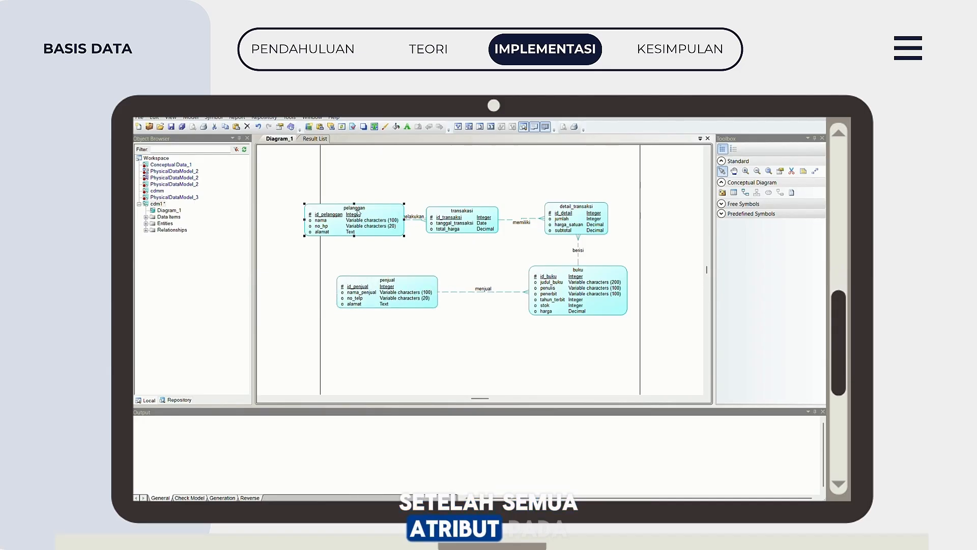
{"action": "left_click_drag", "start_coordinate": [358, 212], "coordinate": [334, 210]}
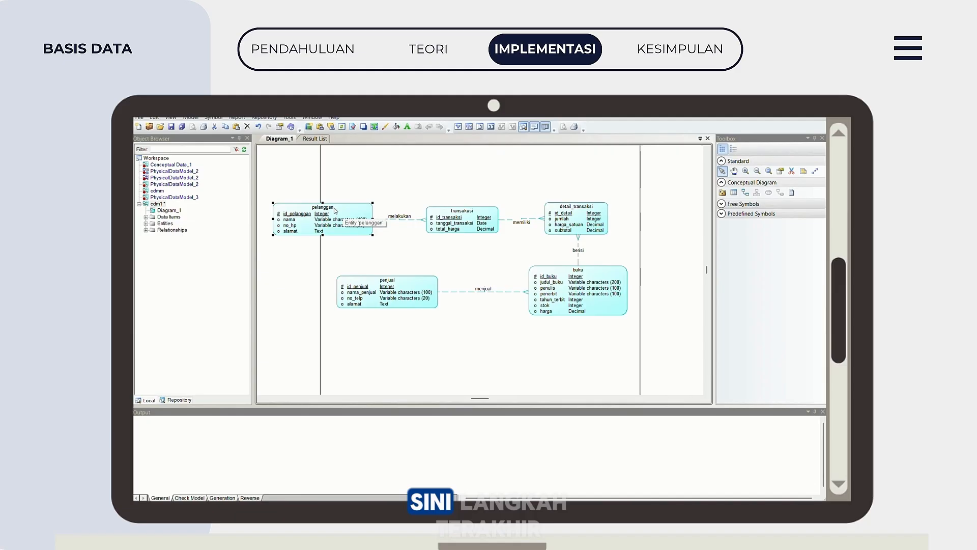
{"action": "left_click", "coordinate": [413, 241]}
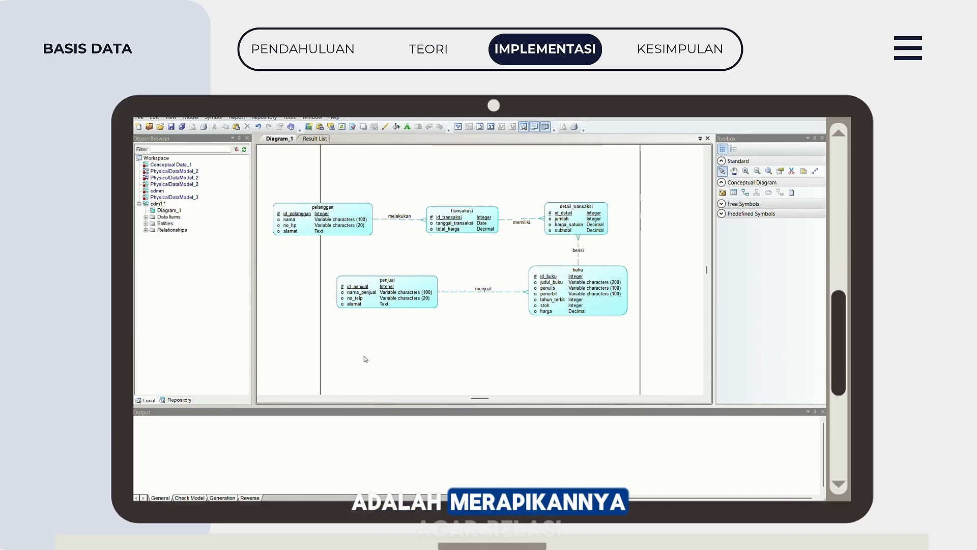